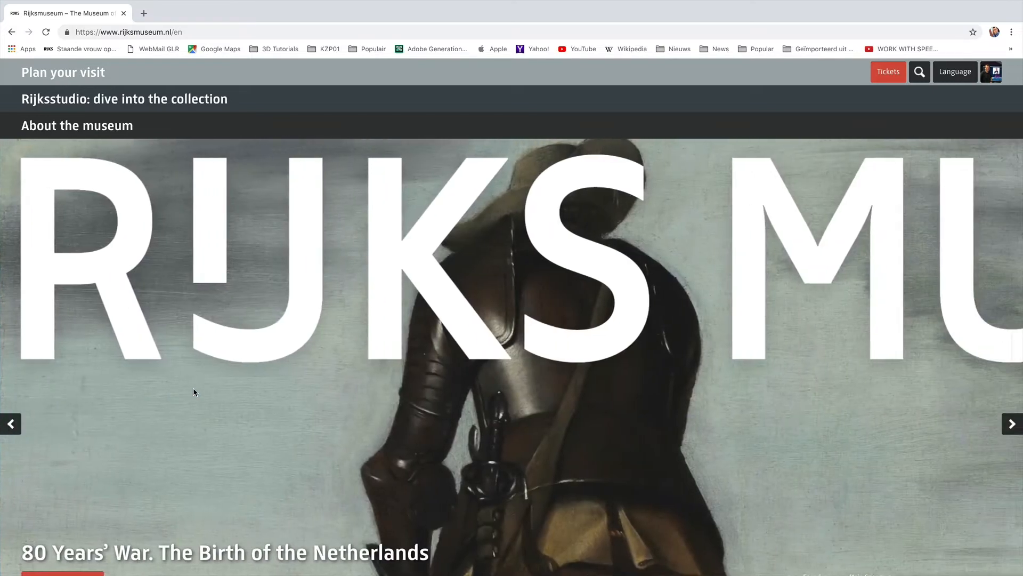
Search the Rijksstudio collection for "staande vrouw op het strand"
left_click(153, 101)
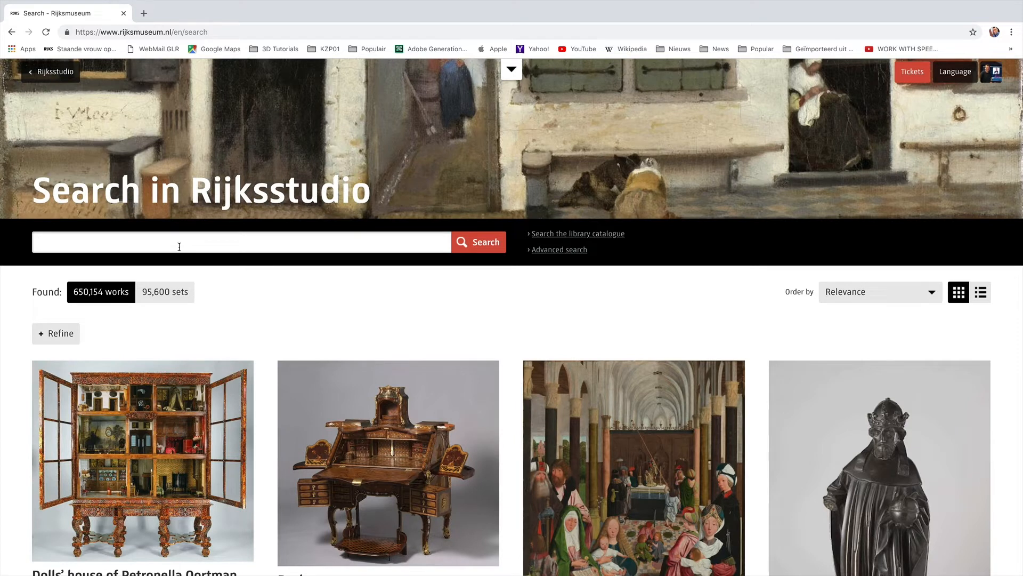
type("taande vrouw op het strand")
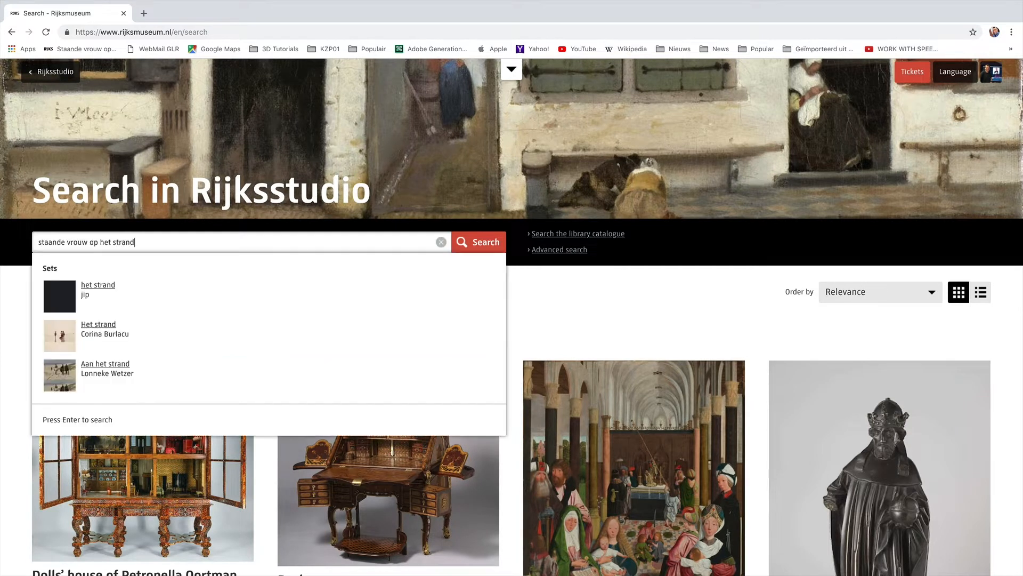
key("Return")
scroll(608, 400, "down", 2)
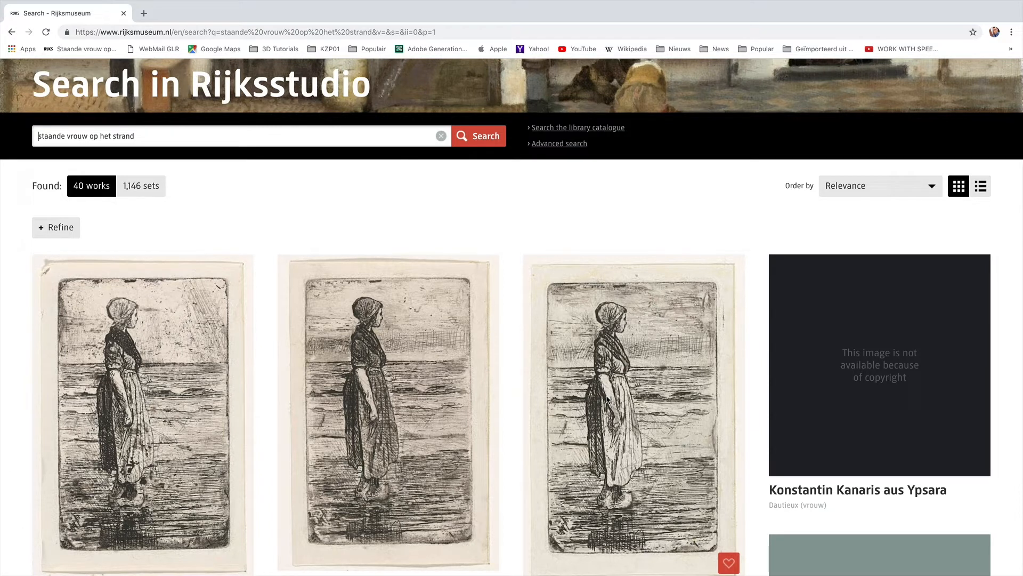
Open the third etching of the standing woman in the search results and download its image
left_click(607, 400)
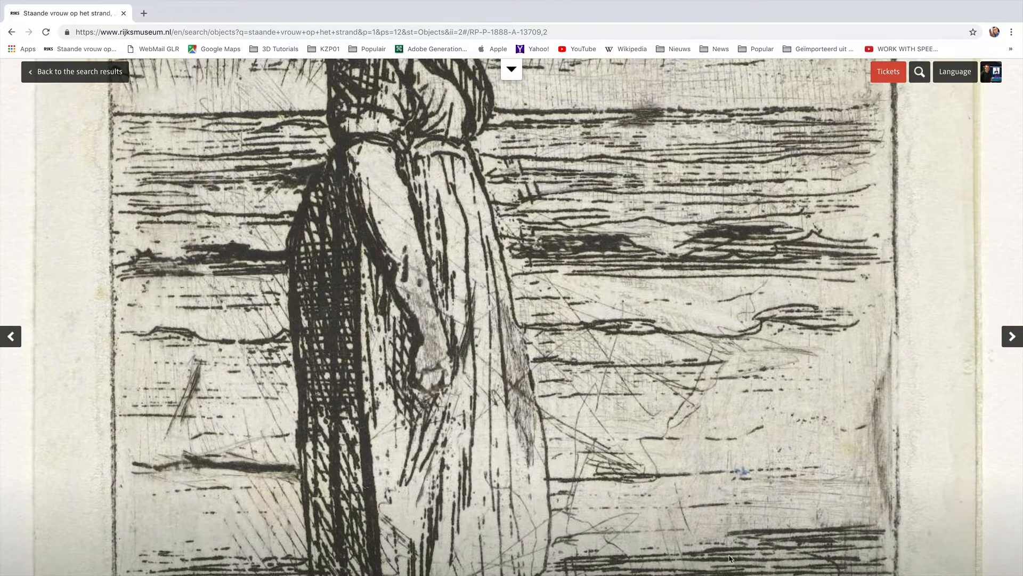
mouse_move(638, 574)
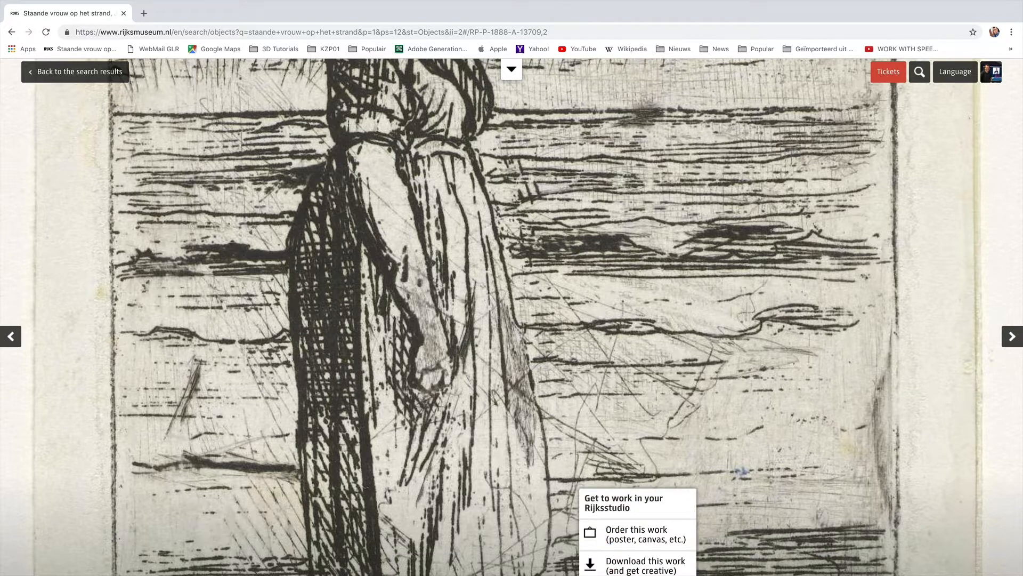
left_click(668, 571)
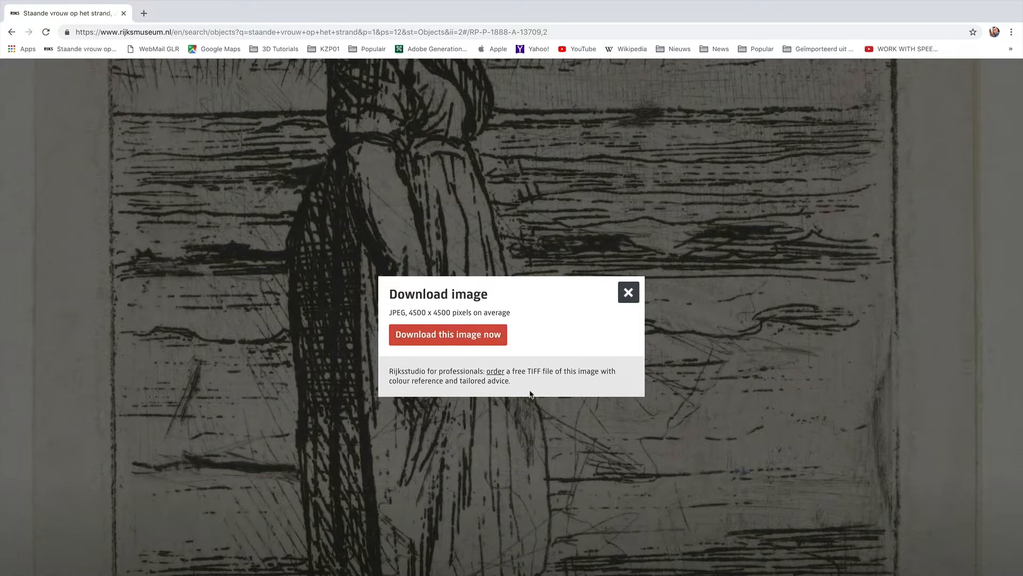
left_click(442, 336)
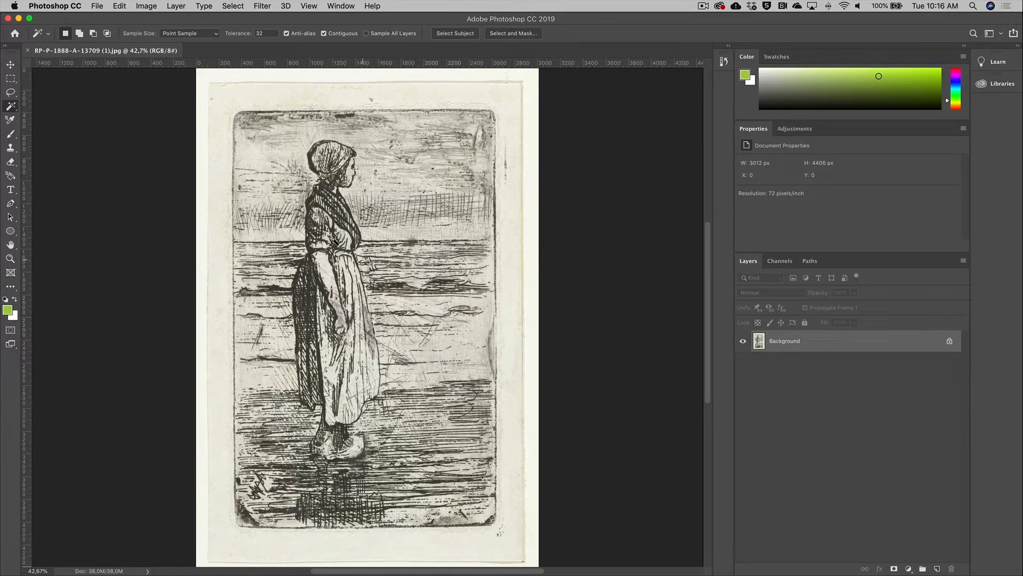
In Photoshop, select the standing woman in the downloaded etching automatically with Select Subject
scroll(341, 243, "left", 5)
scroll(367, 237, "left", 3)
scroll(376, 237, "right", 6)
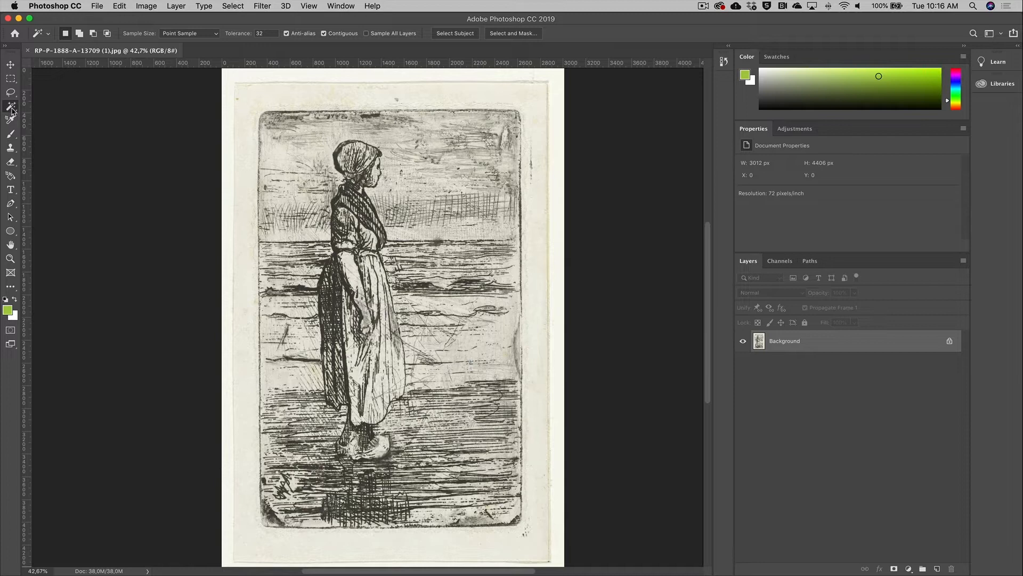
left_click(451, 35)
Refine the selection with the Lasso, subtracting stray background beside the skirt and legs and adding the feet and clogs
left_click(10, 258)
left_click_drag(378, 446, 356, 452)
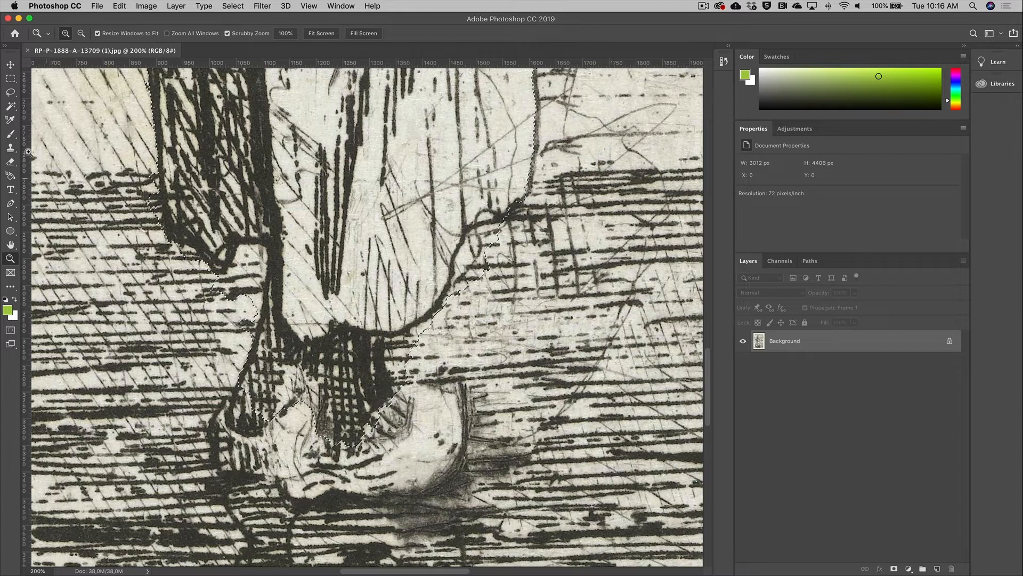
left_click(10, 92)
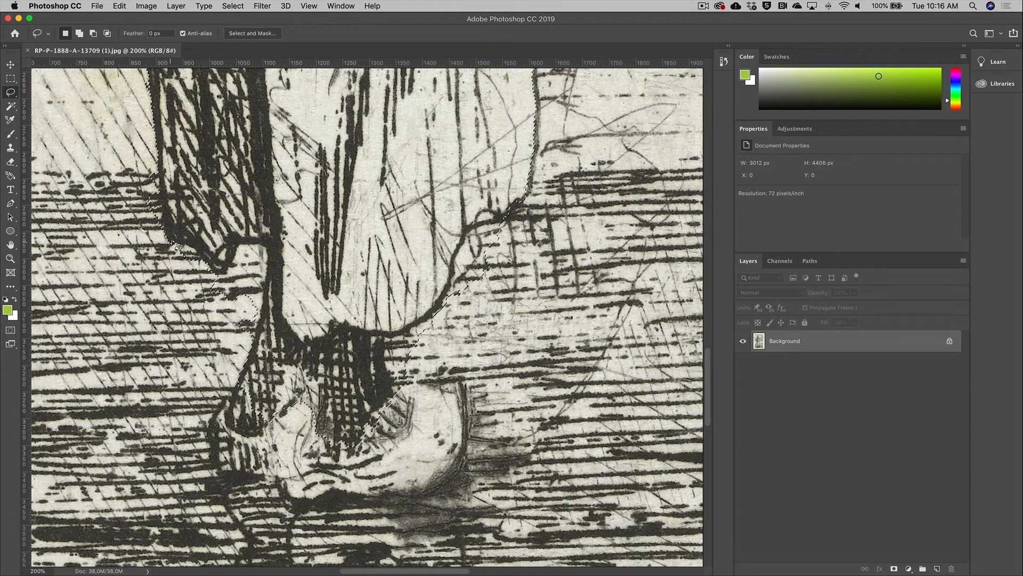
key("alt")
mouse_move(152, 158)
left_mouse_down()
mouse_move(159, 244)
mouse_move(221, 277)
mouse_move(246, 249)
mouse_move(269, 254)
mouse_move(264, 295)
mouse_move(242, 351)
left_mouse_up()
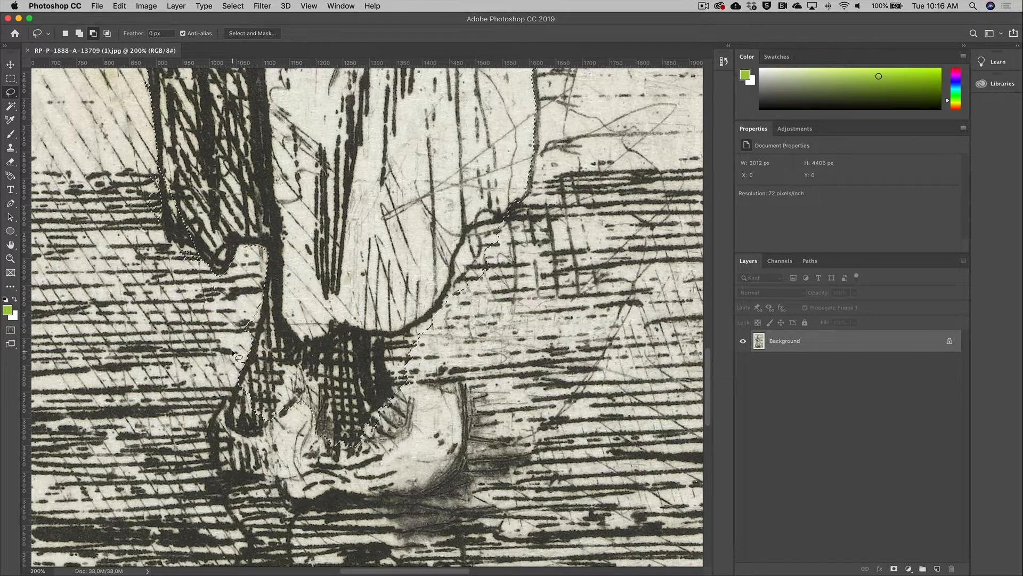
key("shift")
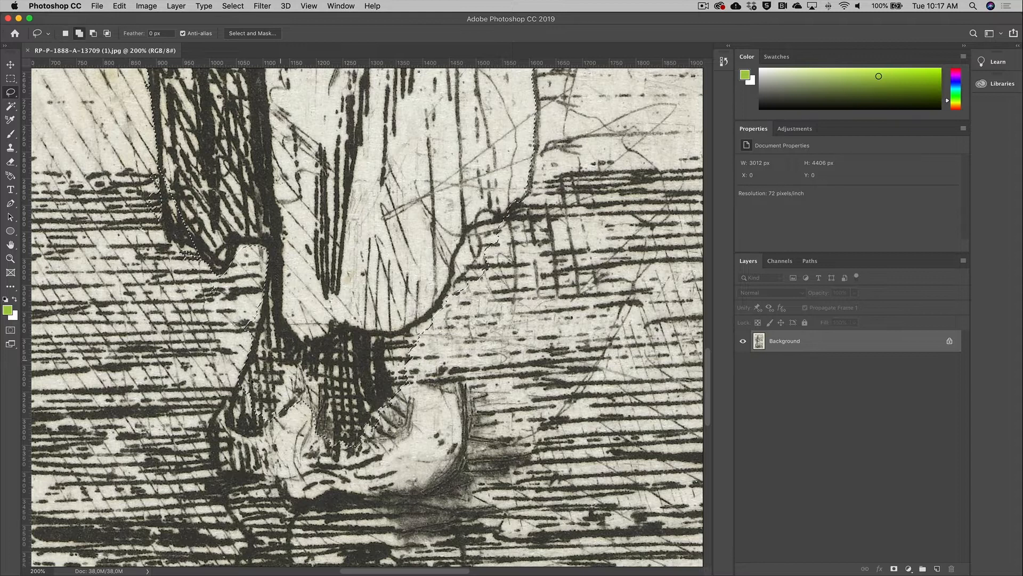
mouse_move(243, 380)
left_mouse_down()
mouse_move(209, 428)
mouse_move(227, 476)
mouse_move(296, 510)
mouse_move(453, 493)
mouse_move(473, 406)
mouse_move(408, 373)
mouse_move(429, 322)
mouse_move(420, 326)
mouse_move(437, 314)
mouse_move(421, 373)
left_mouse_up()
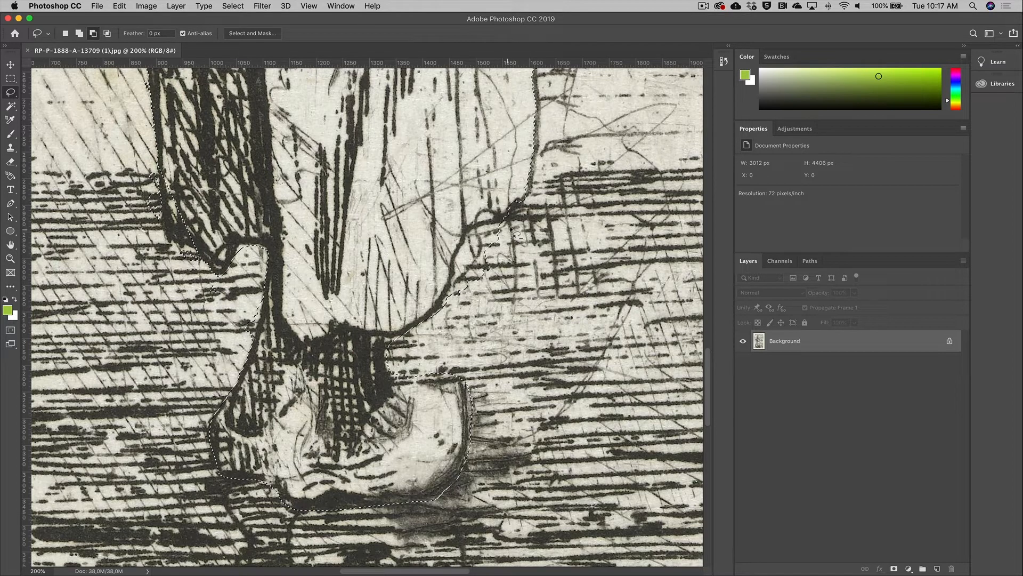
Subtract the excess background along the woman's chin, neck and chest from the selection with the Lasso
key("c")
scroll(447, 175, "up", 15)
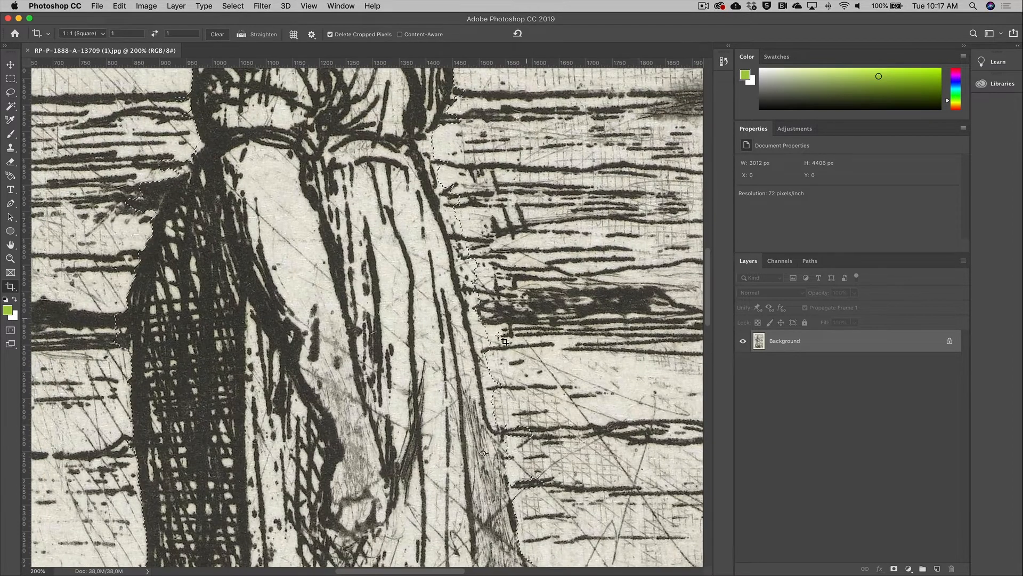
key("l")
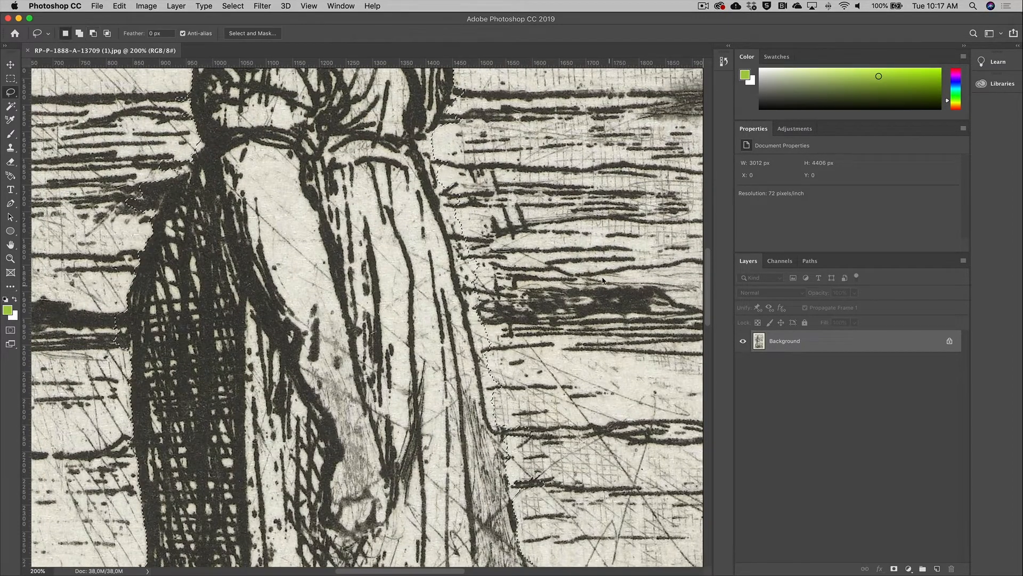
scroll(513, 339, "up", 5)
scroll(514, 338, "up", 5)
key("super+r")
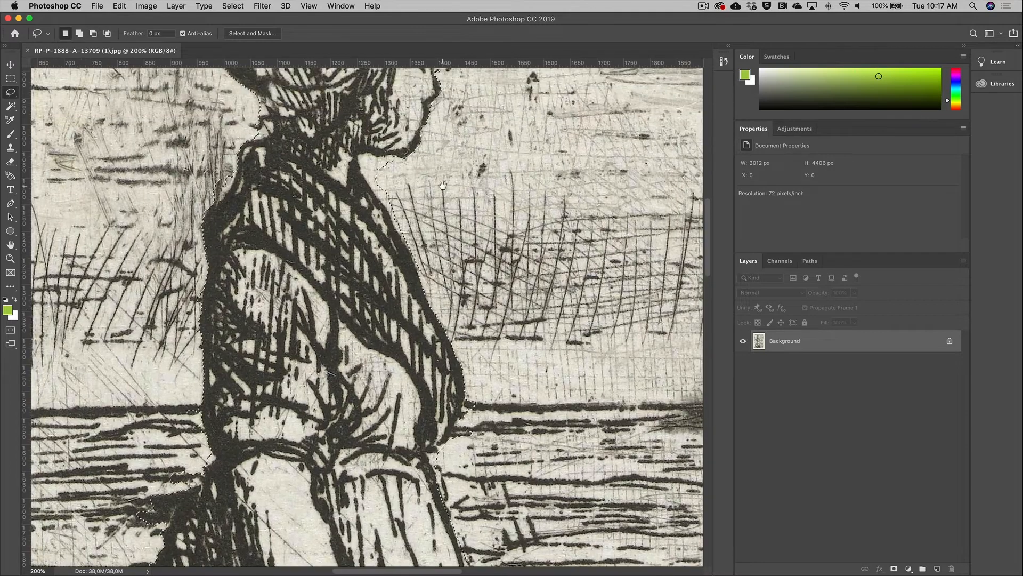
key("alt")
mouse_move(407, 160)
left_mouse_down()
mouse_move(360, 156)
mouse_move(360, 165)
mouse_move(409, 234)
mouse_move(428, 231)
mouse_move(457, 199)
mouse_move(465, 270)
mouse_move(452, 357)
left_mouse_up()
key("space")
key("ctrl+r")
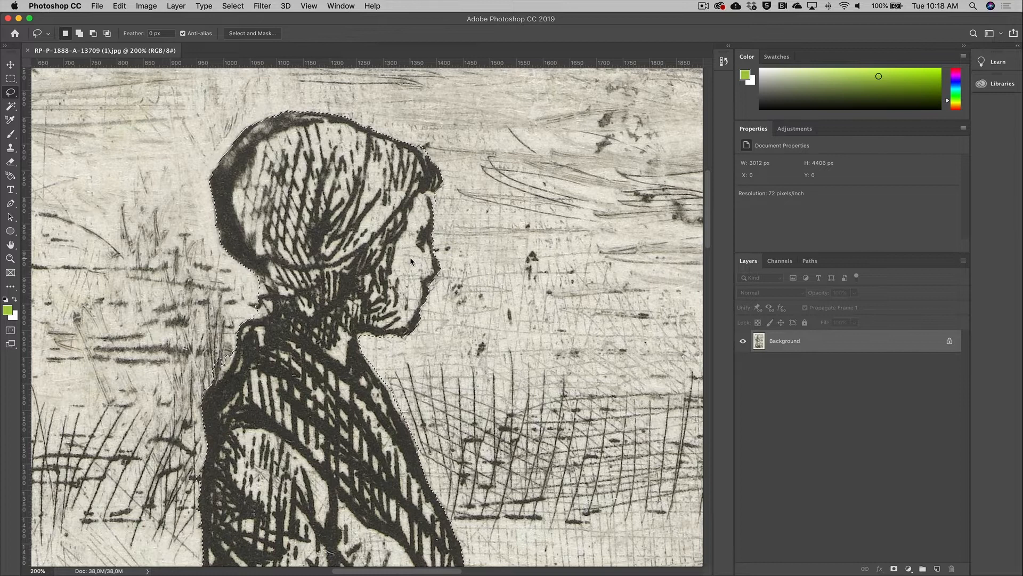
Copy the selected woman to a new layer and name it Body
key("super+j")
double_click(779, 342)
type("Bod")
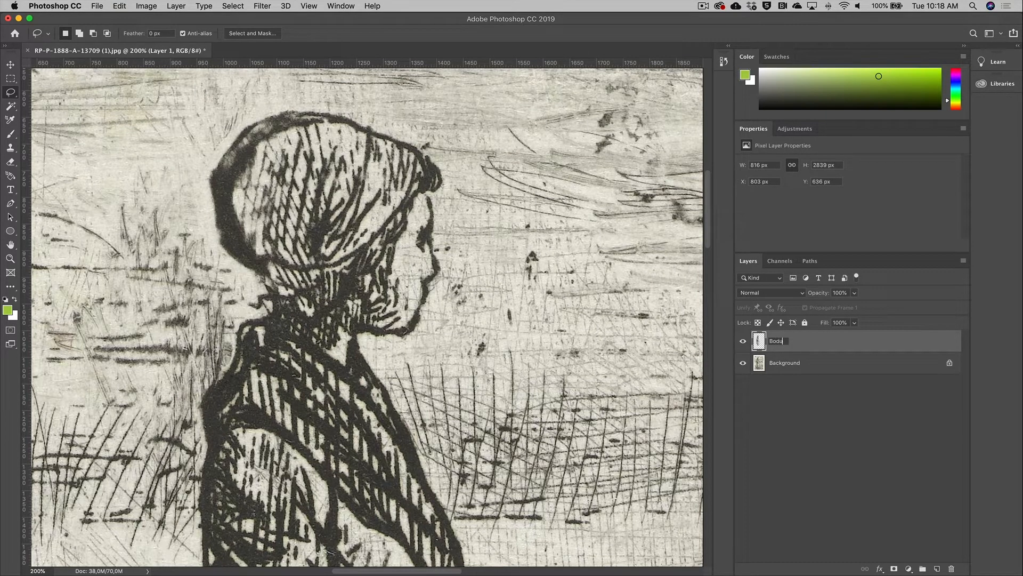
type("y")
key("Return")
With the Body layer hidden, loosely outline the woman and remove her from the Background layer with a Content-Aware fill, then show Body again
left_click(744, 342)
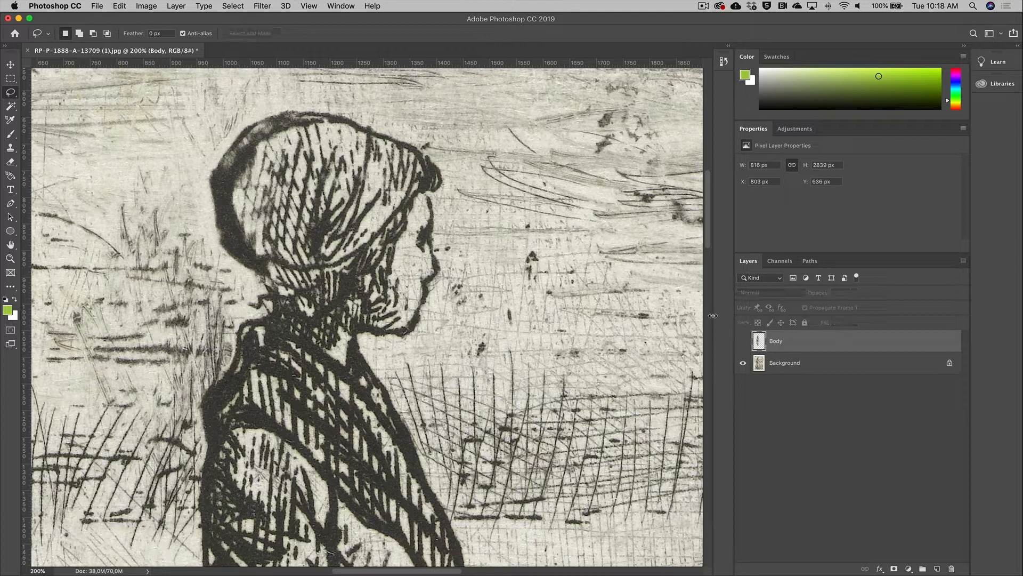
key("super+0")
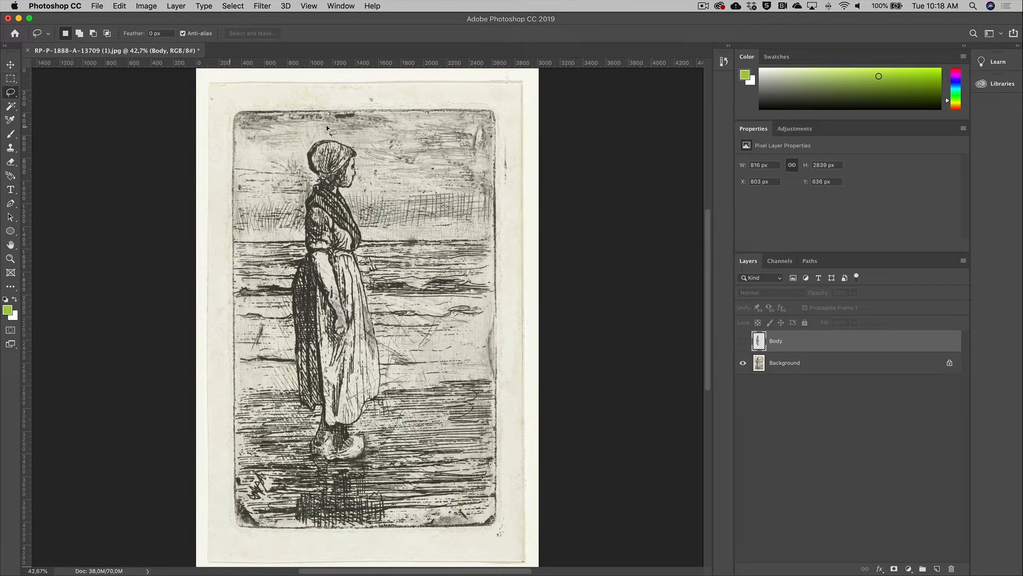
mouse_move(337, 130)
left_mouse_down()
mouse_move(304, 139)
mouse_move(293, 179)
mouse_move(285, 408)
mouse_move(303, 457)
mouse_move(368, 492)
mouse_move(400, 413)
mouse_move(383, 269)
mouse_move(341, 131)
left_mouse_up()
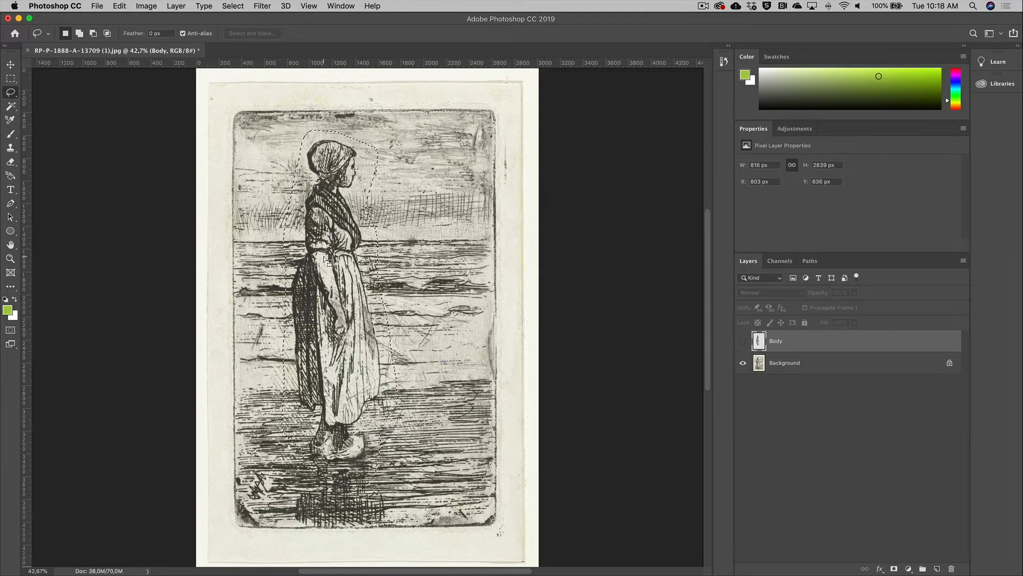
left_click(804, 368)
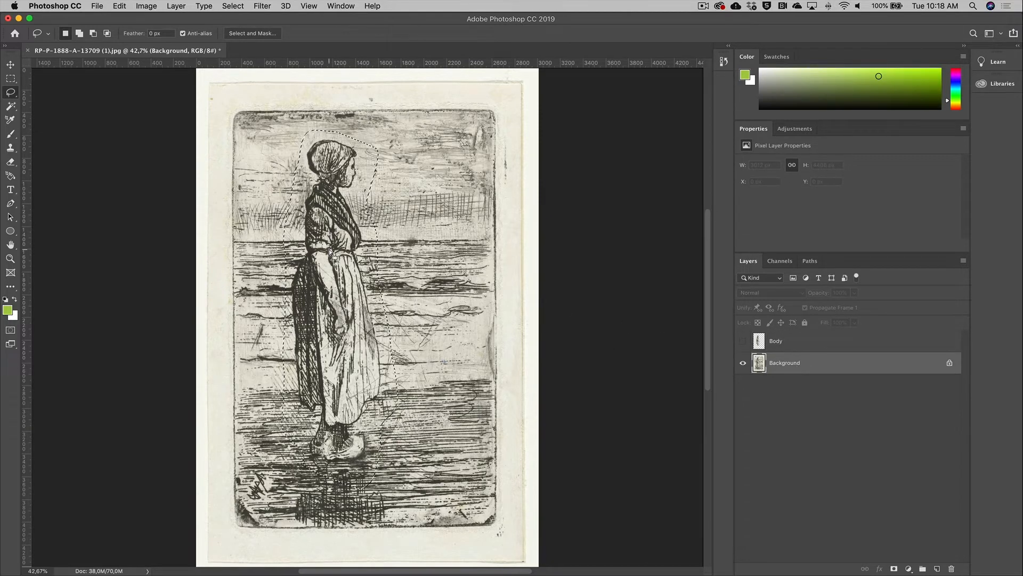
key("BackSpace")
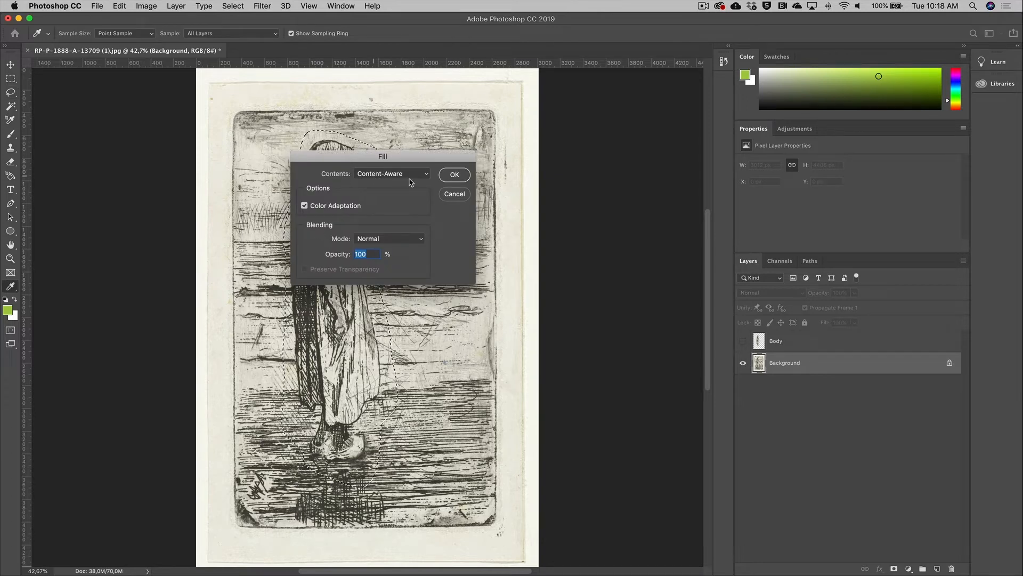
left_click(454, 175)
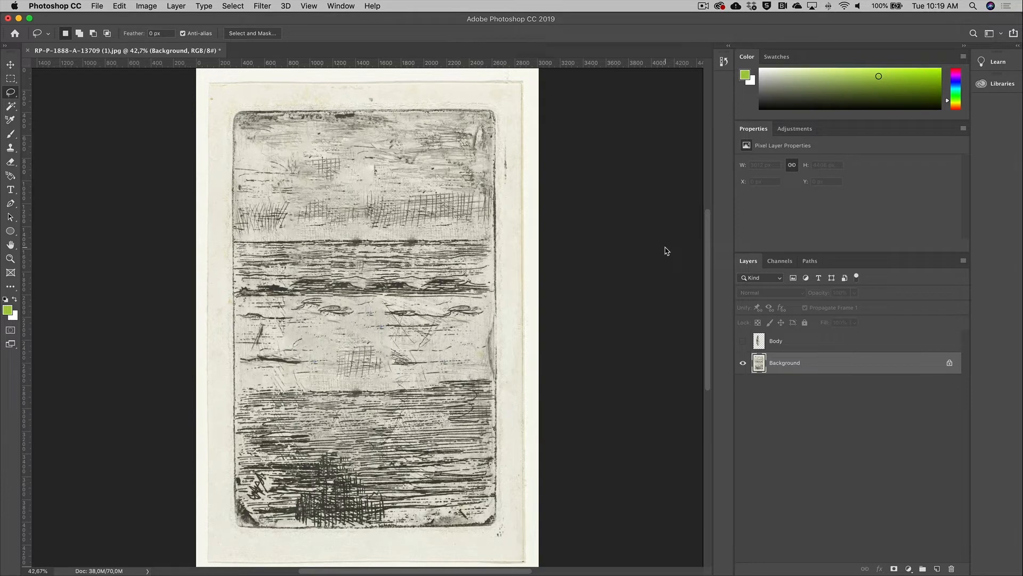
left_click(744, 342)
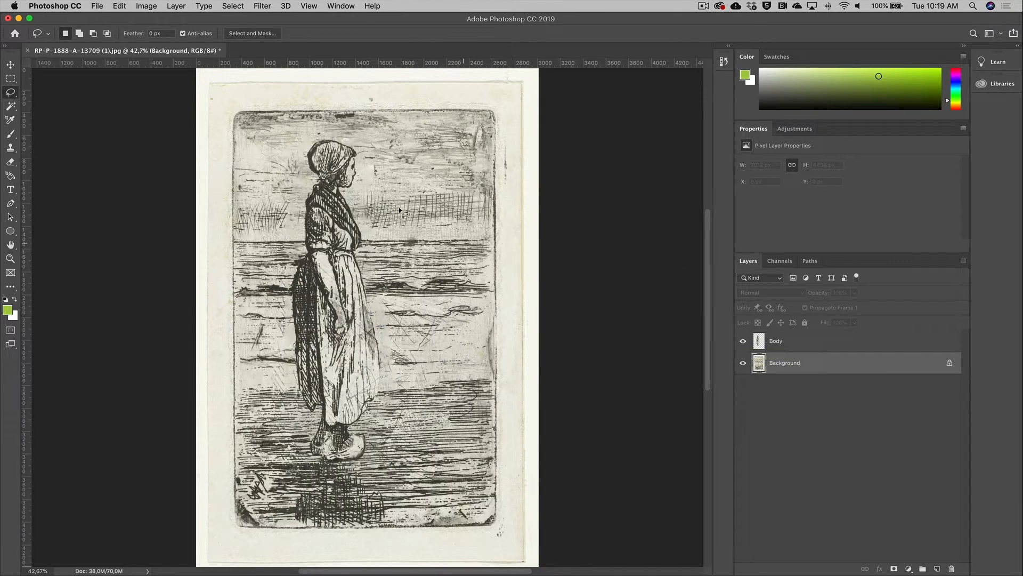
Cut the woman's head from the Body layer with the Lasso and paste it in place on a new layer named Head
left_click(11, 259)
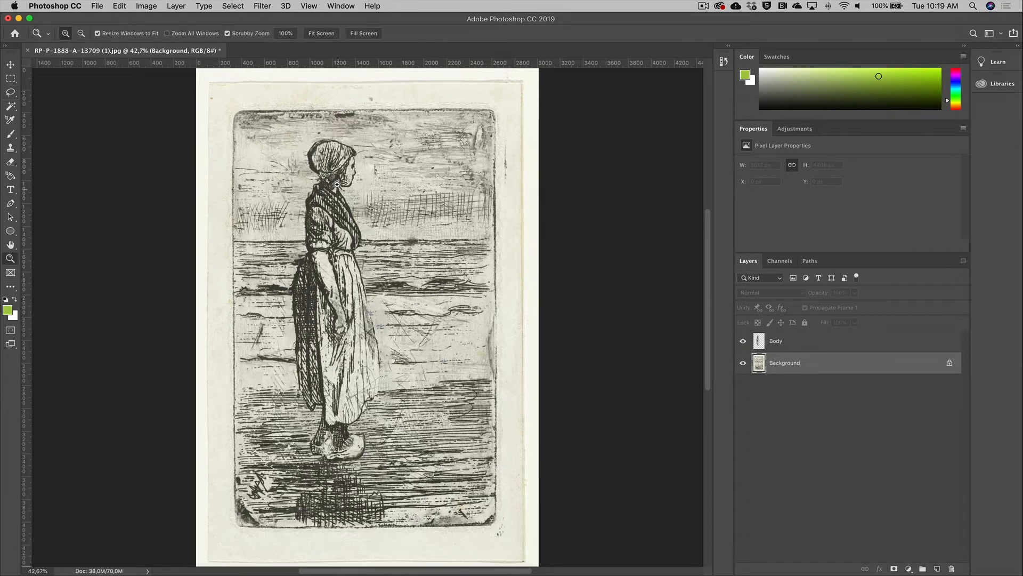
left_click(339, 192)
left_click_drag(339, 153, 339, 154)
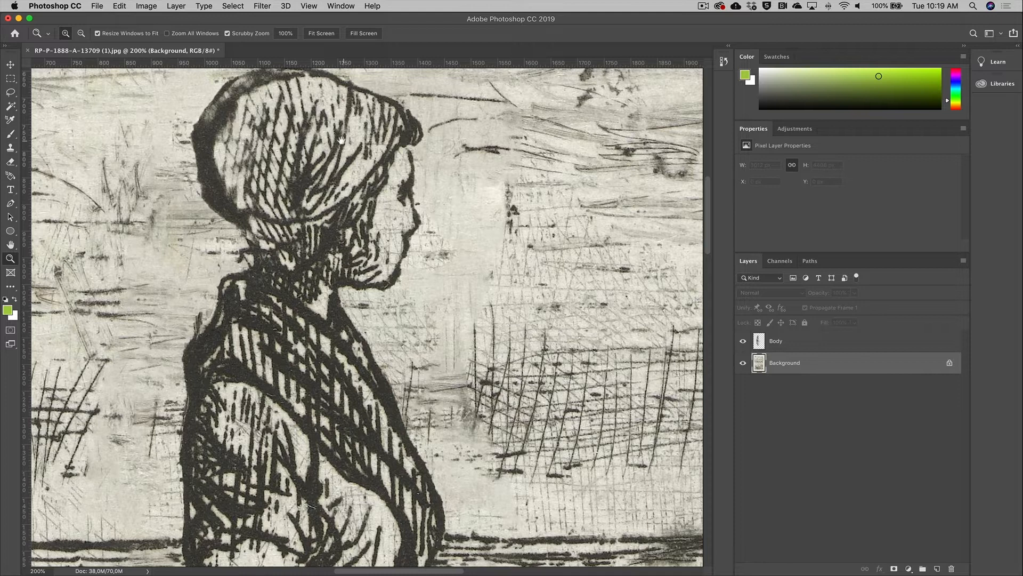
scroll(339, 154, "up", 3)
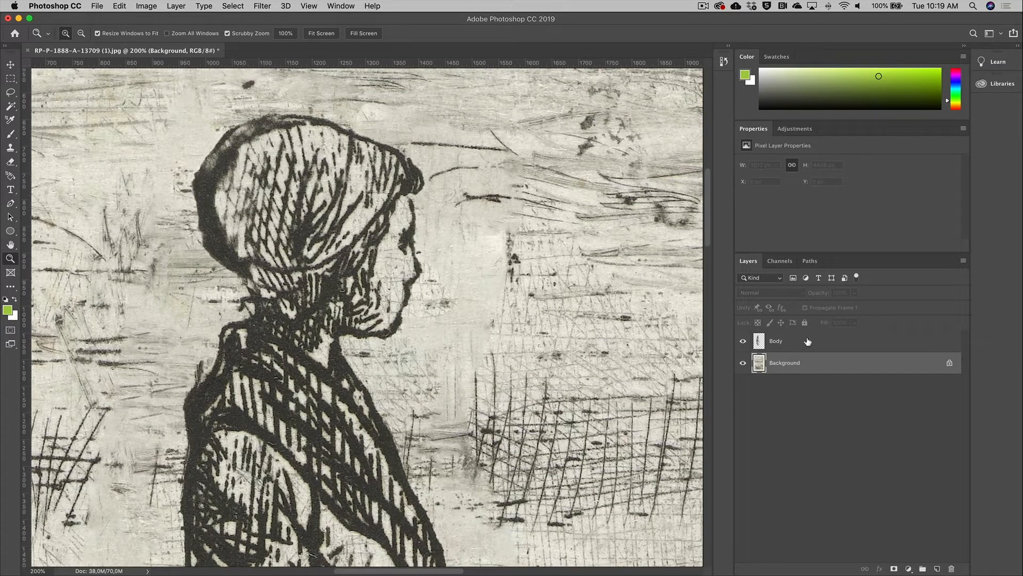
left_click(808, 345)
key("l")
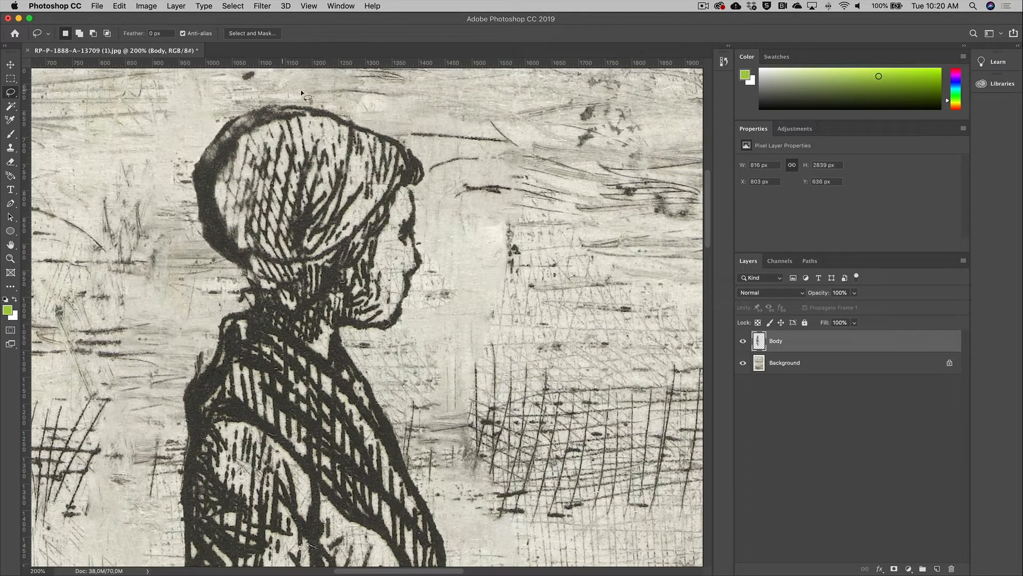
mouse_move(299, 86)
left_mouse_down()
mouse_move(236, 89)
mouse_move(192, 108)
mouse_move(175, 172)
mouse_move(193, 266)
mouse_move(317, 347)
mouse_move(451, 338)
mouse_move(473, 283)
mouse_move(441, 152)
mouse_move(382, 118)
left_mouse_up()
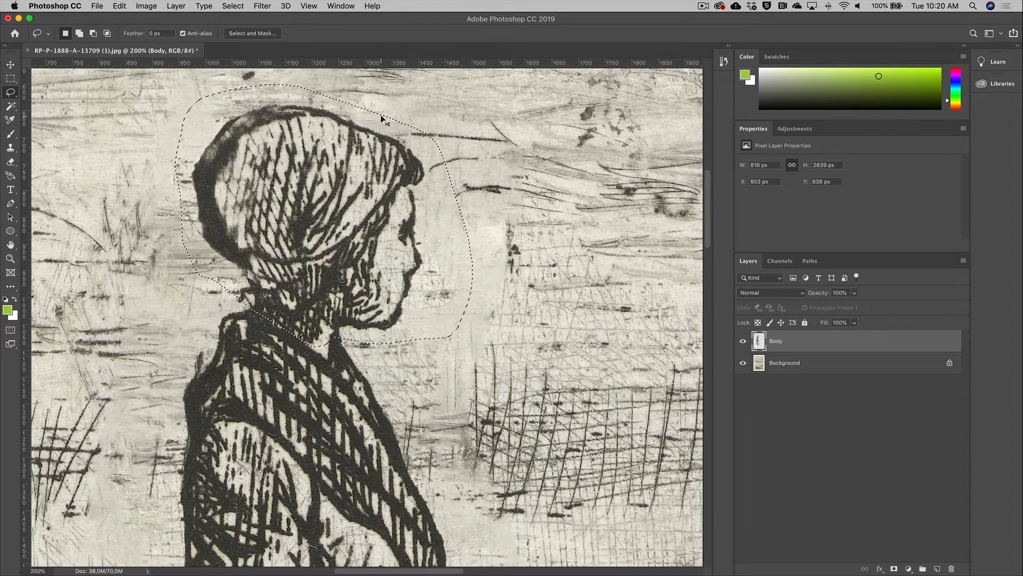
key("super+x")
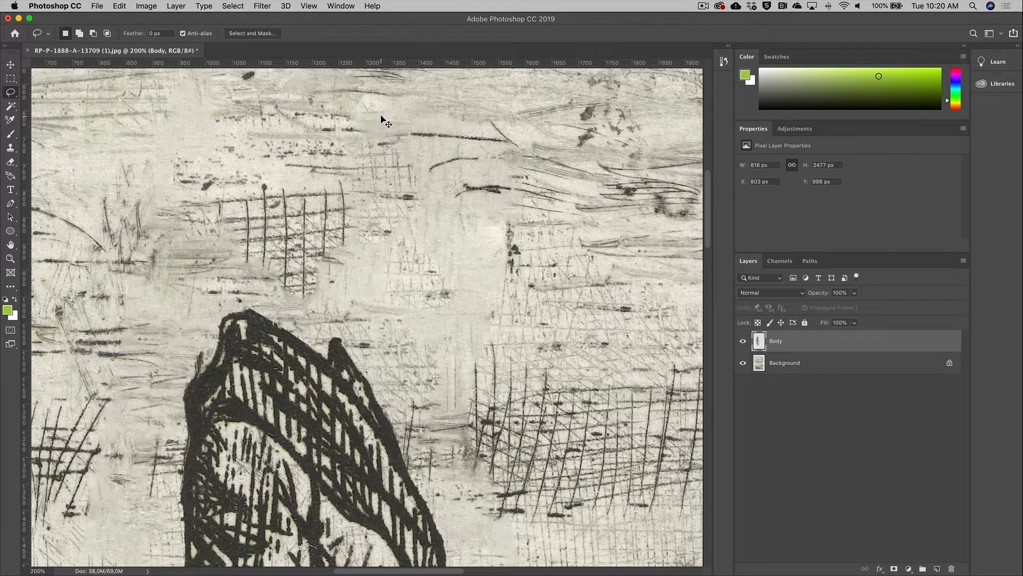
key("super+shift+v")
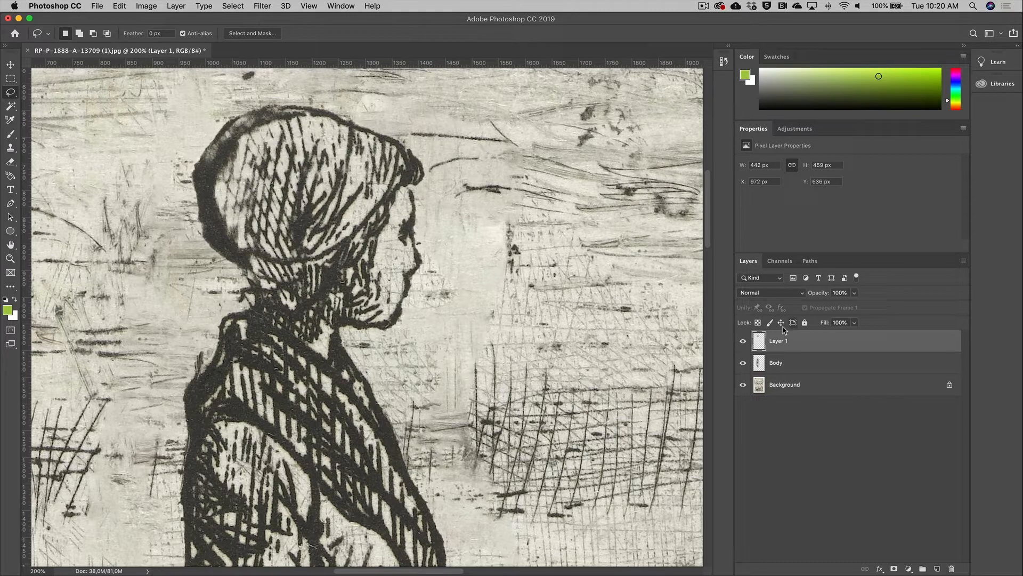
type("Head")
key("Return")
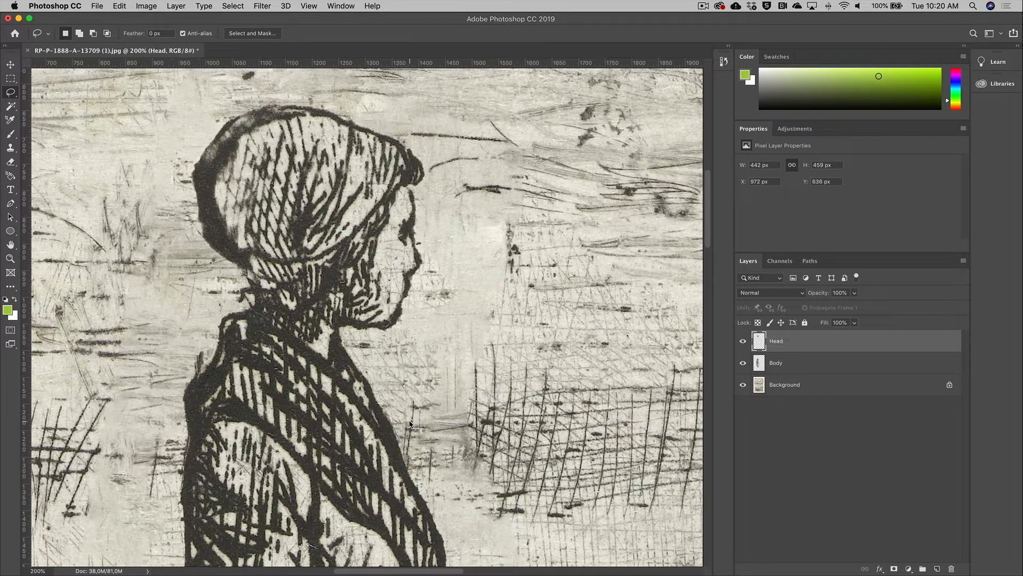
Outline the woman's near arm from shoulder to hand with the Lasso, copy it from the Body layer to a new layer and name it R Arm
scroll(410, 423, "down", 10)
scroll(411, 424, "left", 3)
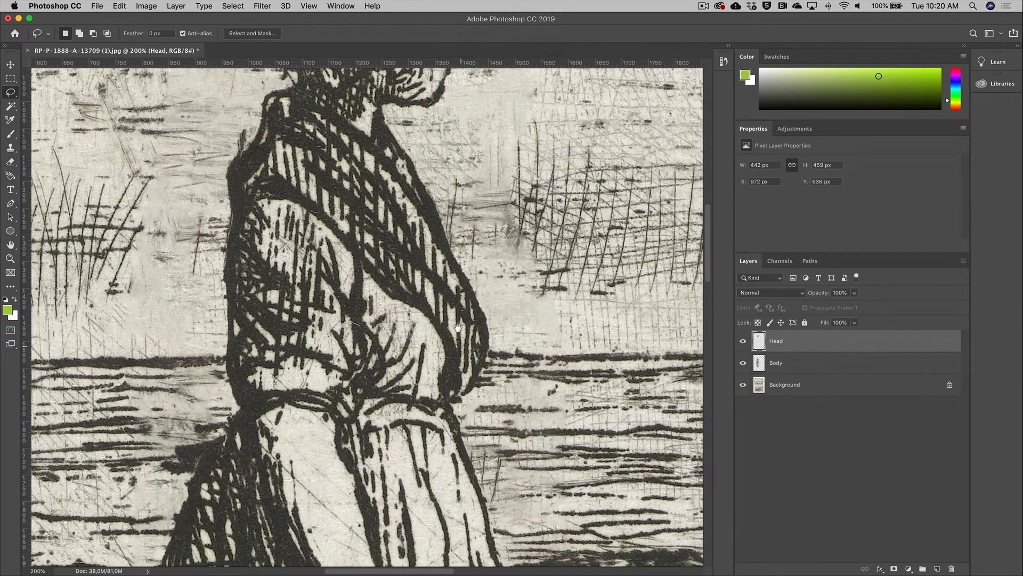
scroll(458, 332, "down", 3)
scroll(459, 333, "right", 1)
key("super+minus")
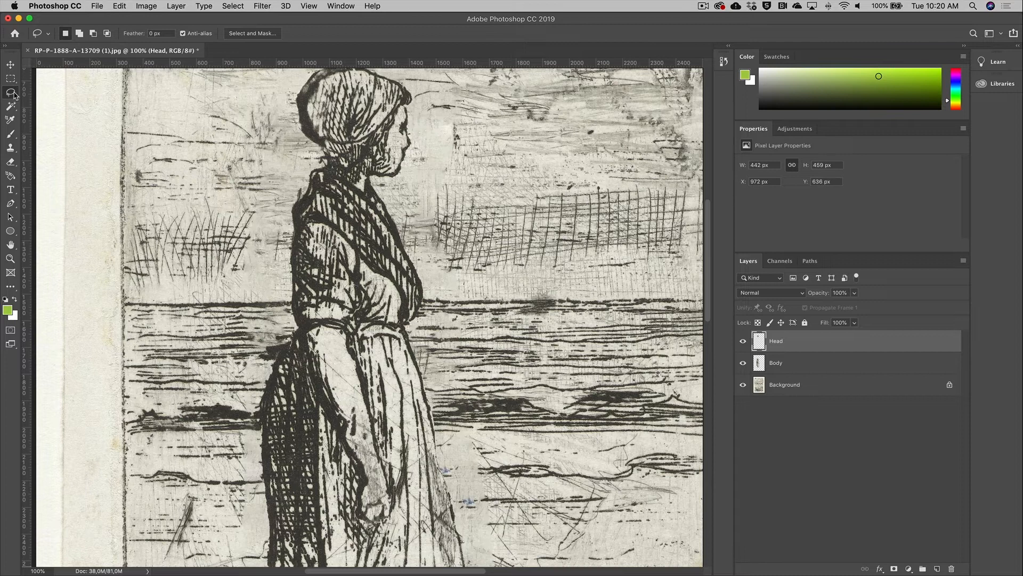
mouse_move(312, 211)
left_mouse_down()
mouse_move(292, 326)
mouse_move(359, 477)
mouse_move(353, 498)
mouse_move(381, 528)
mouse_move(396, 518)
mouse_move(396, 500)
mouse_move(356, 341)
mouse_move(368, 310)
mouse_move(364, 272)
mouse_move(315, 212)
left_mouse_up()
left_click(780, 365)
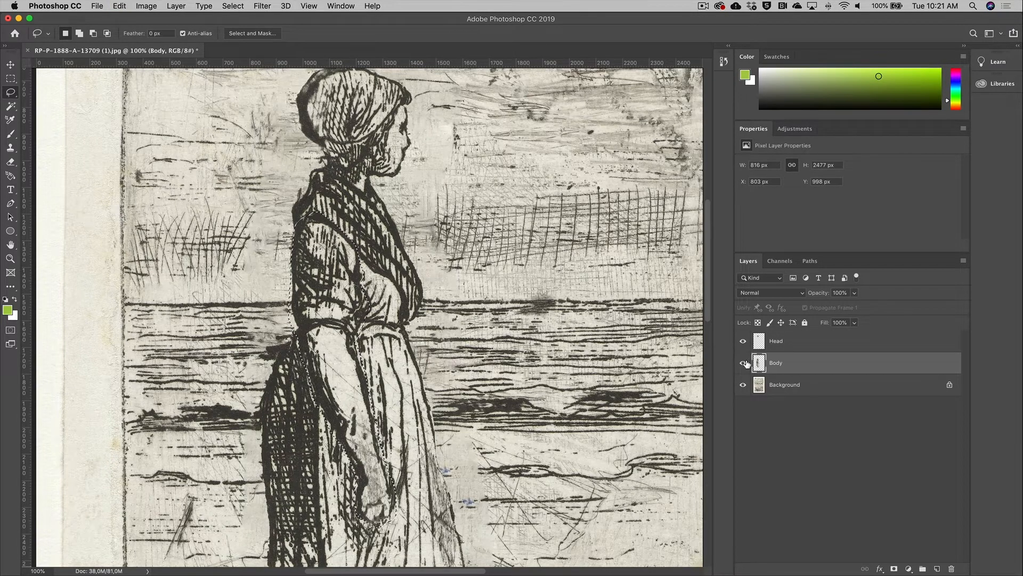
key("super+j")
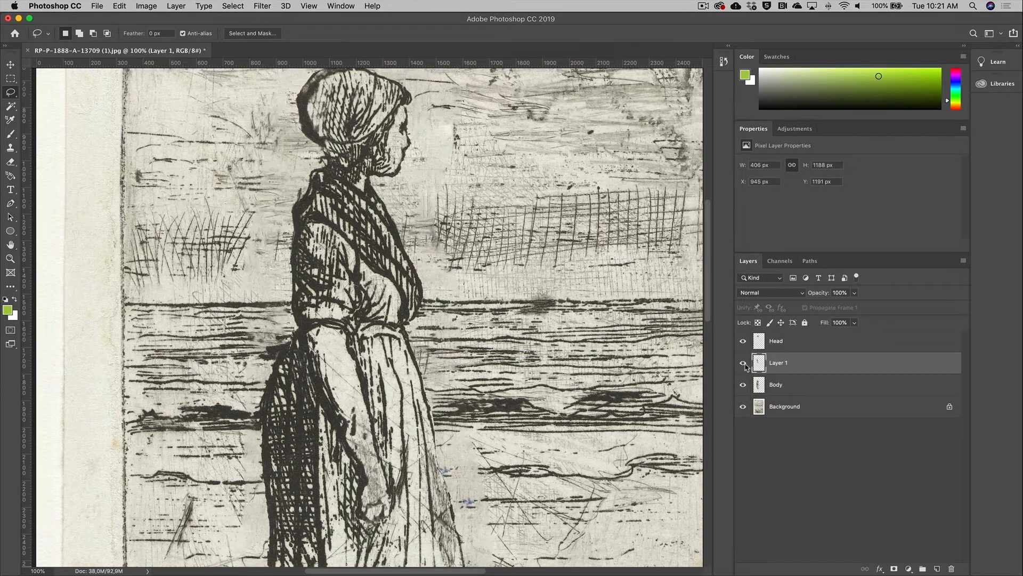
double_click(781, 363)
type("R Arm")
key("Return")
Hide the R Arm layer and replace the upper sleeve on the Body layer with a Content-Aware fill
left_click(743, 362)
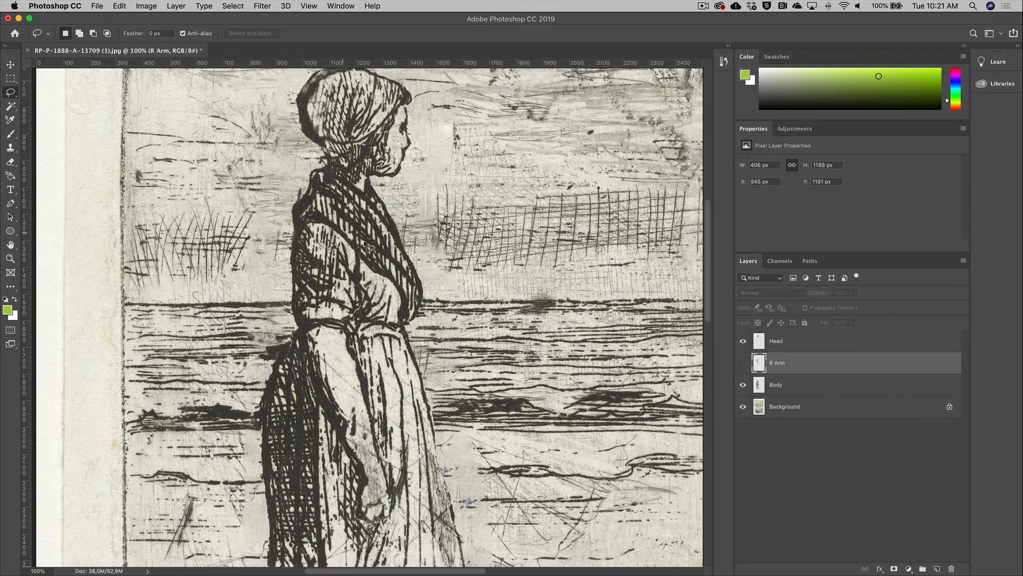
mouse_move(359, 246)
left_mouse_down()
mouse_move(316, 213)
mouse_move(302, 226)
mouse_move(301, 301)
mouse_move(313, 333)
mouse_move(369, 340)
left_mouse_up()
key("shift")
left_click(829, 390)
key("shift+BackSpace")
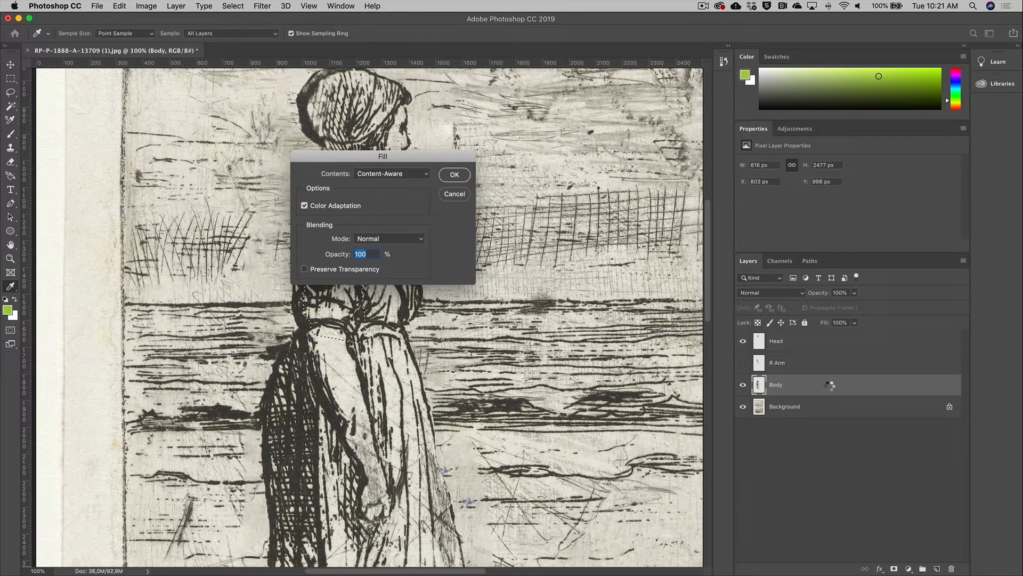
key("Return")
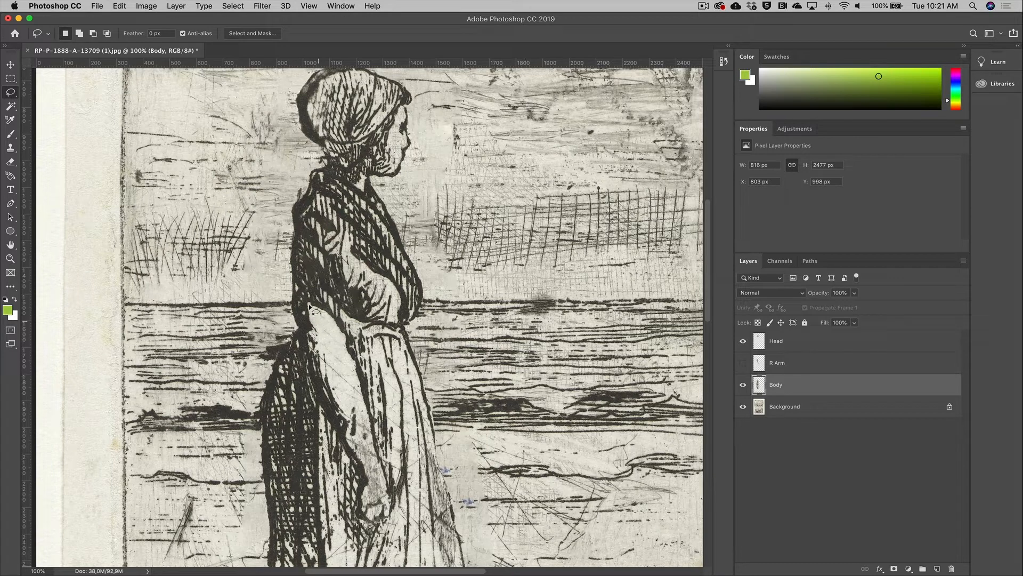
Select the bare forearm on the Body layer with the Lasso, replace it with a Content-Aware fill and deselect
mouse_move(308, 304)
left_mouse_down()
mouse_move(380, 374)
mouse_move(375, 450)
mouse_move(386, 495)
mouse_move(358, 516)
mouse_move(315, 410)
mouse_move(321, 374)
mouse_move(307, 314)
left_mouse_up()
key("shift+BackSpace")
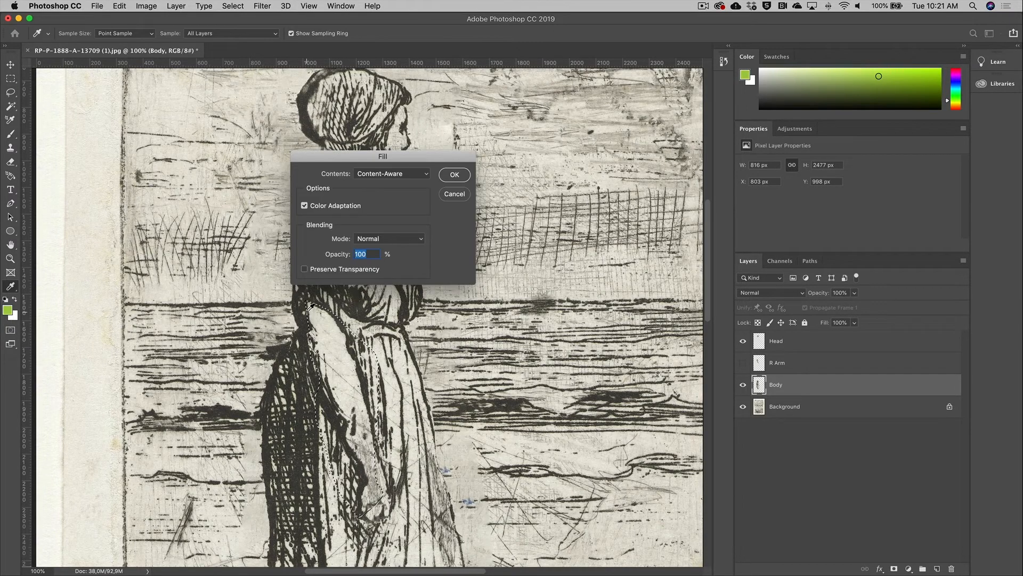
key("Return")
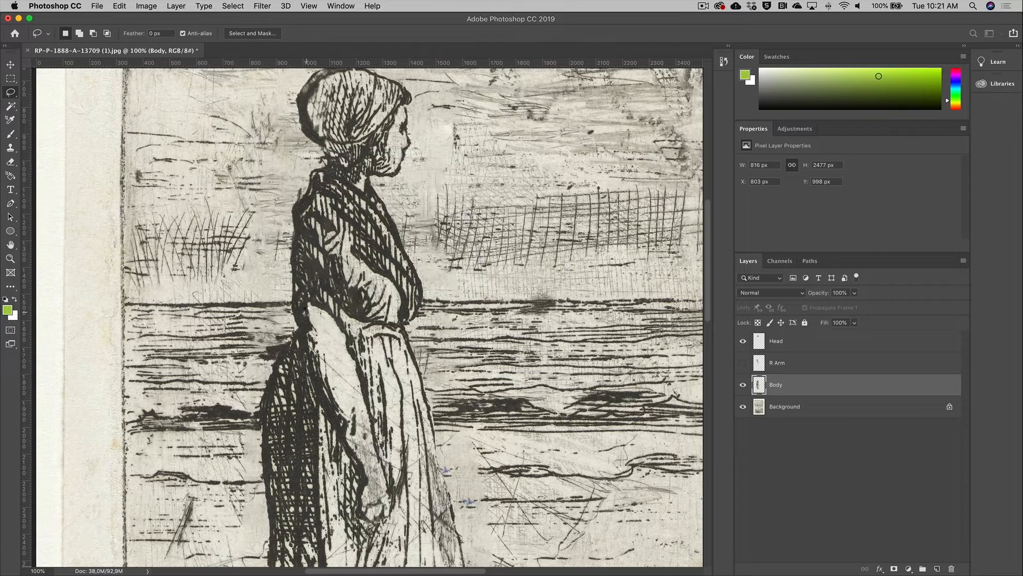
key("super+d")
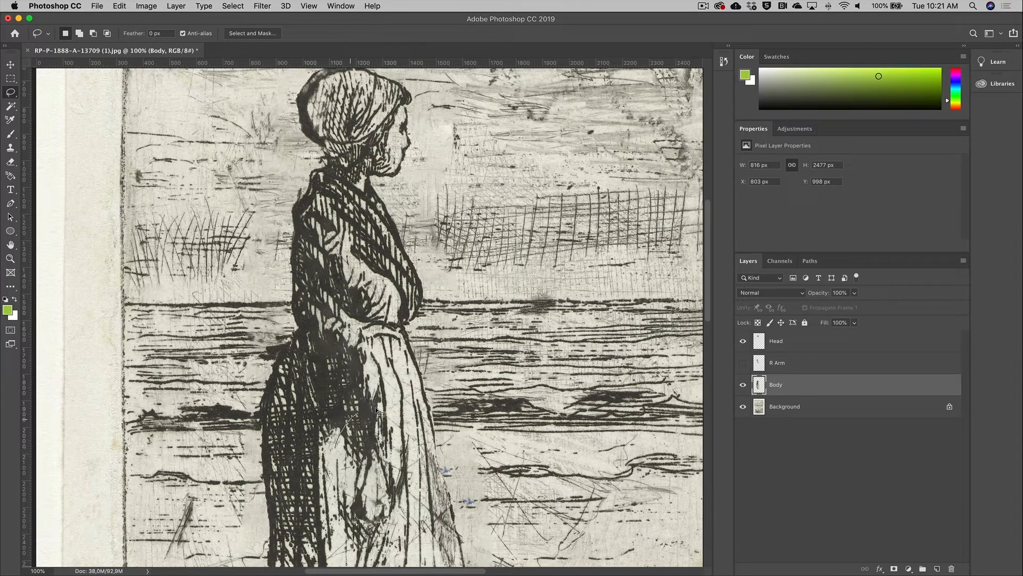
Remove the leftover hand area from the Body layer's skirt with a Content-Aware fill, then show the R Arm layer again
mouse_move(406, 469)
left_mouse_down()
mouse_move(392, 518)
mouse_move(373, 527)
mouse_move(321, 481)
left_mouse_up()
key("shift+BackSpace")
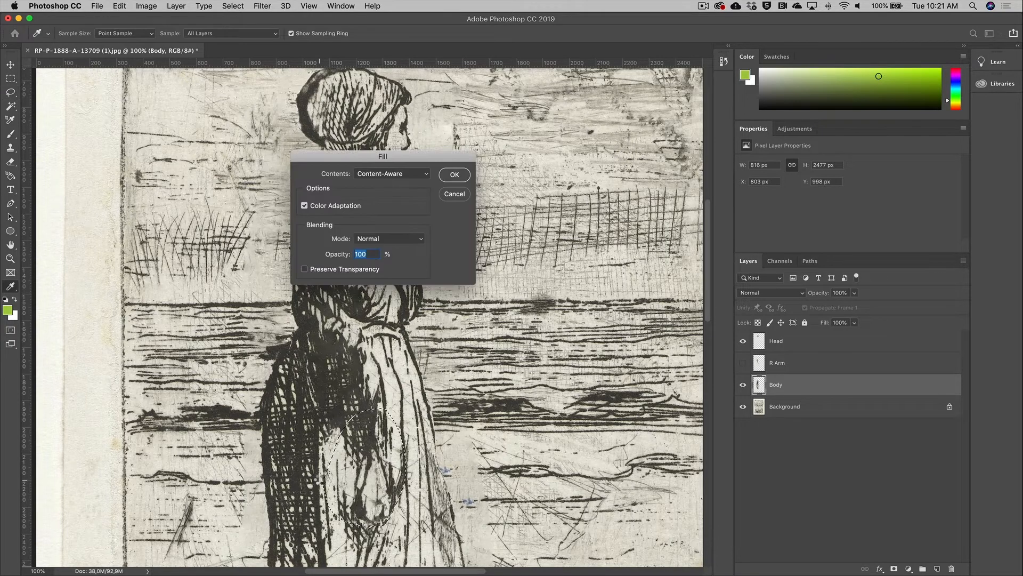
key("Return")
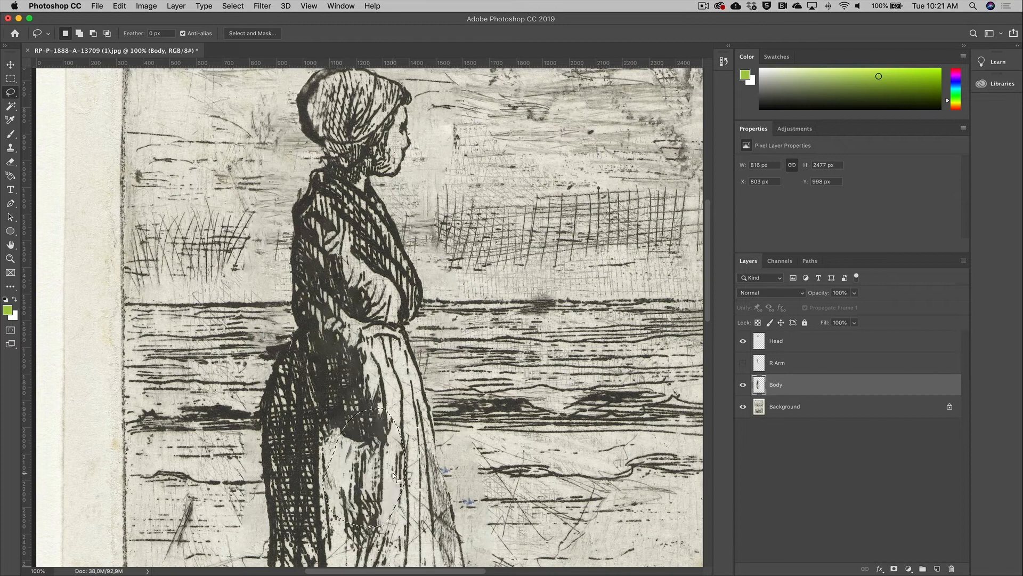
left_click(743, 363)
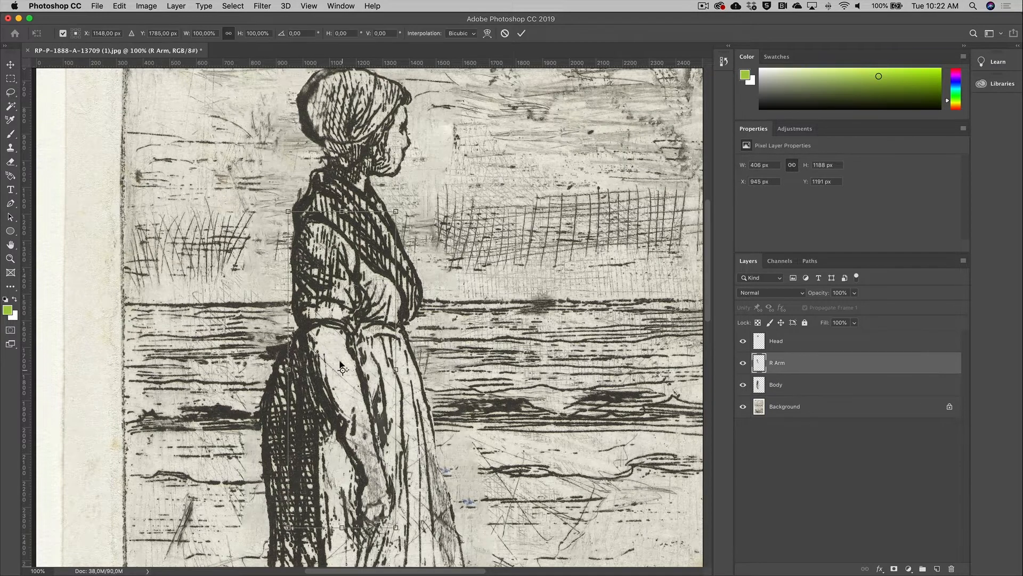
Try rotating the R Arm layer around a pivot point placed at the shoulder
left_click_drag(342, 369, 325, 254)
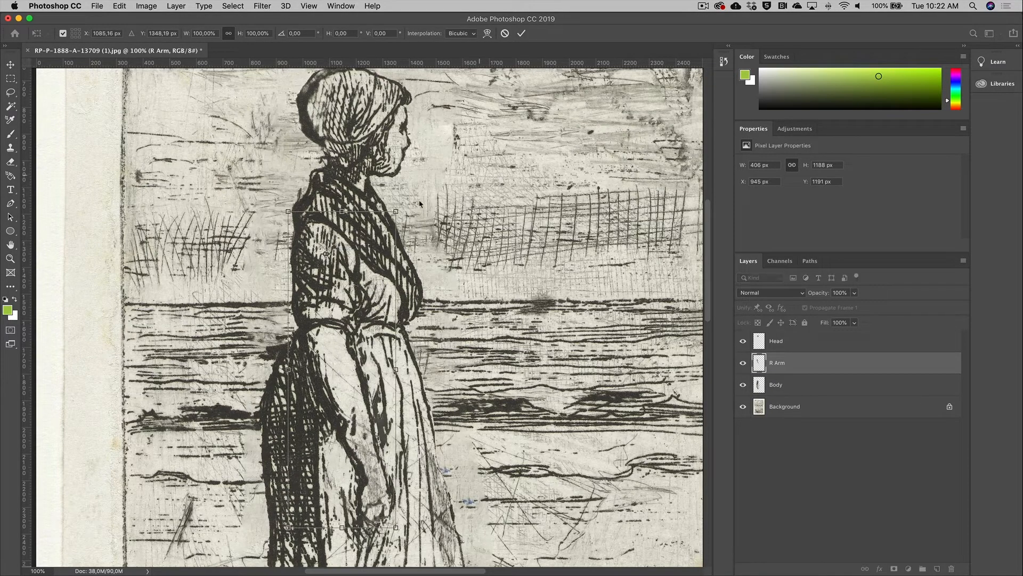
left_click_drag(403, 206, 410, 245)
key("super+z")
key("Escape")
Outline the woman's front foot with the Lasso, cut it from the Body layer and paste it in place on a new layer
key("l")
scroll(463, 275, "down", 10)
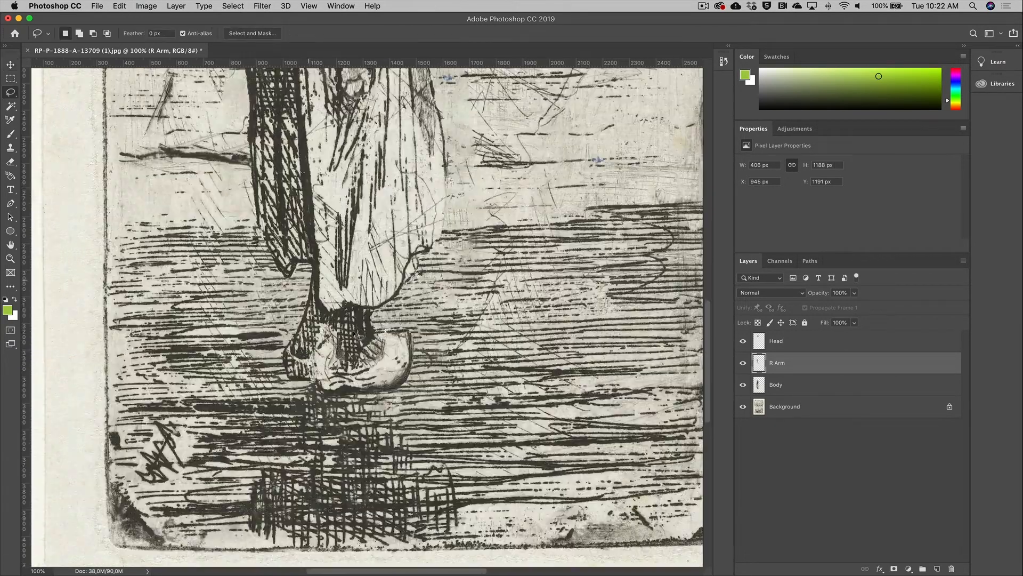
mouse_move(333, 310)
left_mouse_down()
mouse_move(374, 311)
mouse_move(434, 334)
left_mouse_up()
mouse_move(427, 400)
left_mouse_down()
mouse_move(397, 415)
mouse_move(322, 411)
mouse_move(307, 381)
mouse_move(332, 310)
left_mouse_up()
left_click(792, 386)
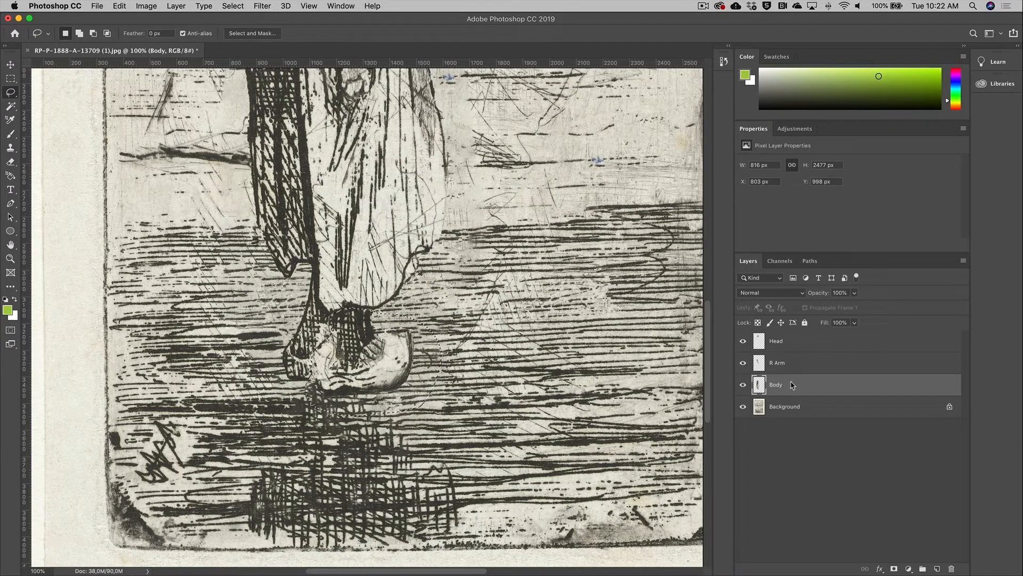
key("cmd+x")
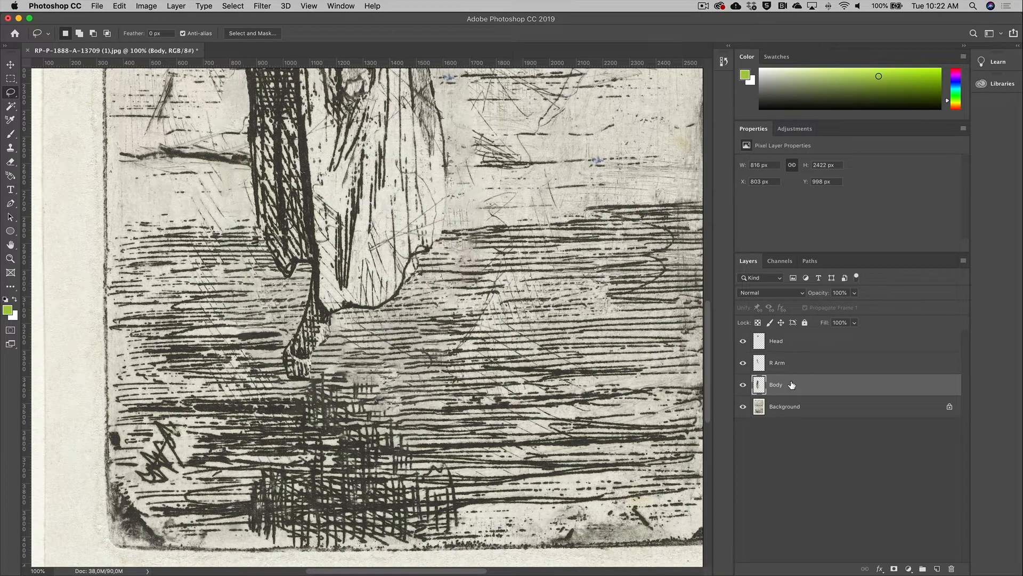
key("cmd+v")
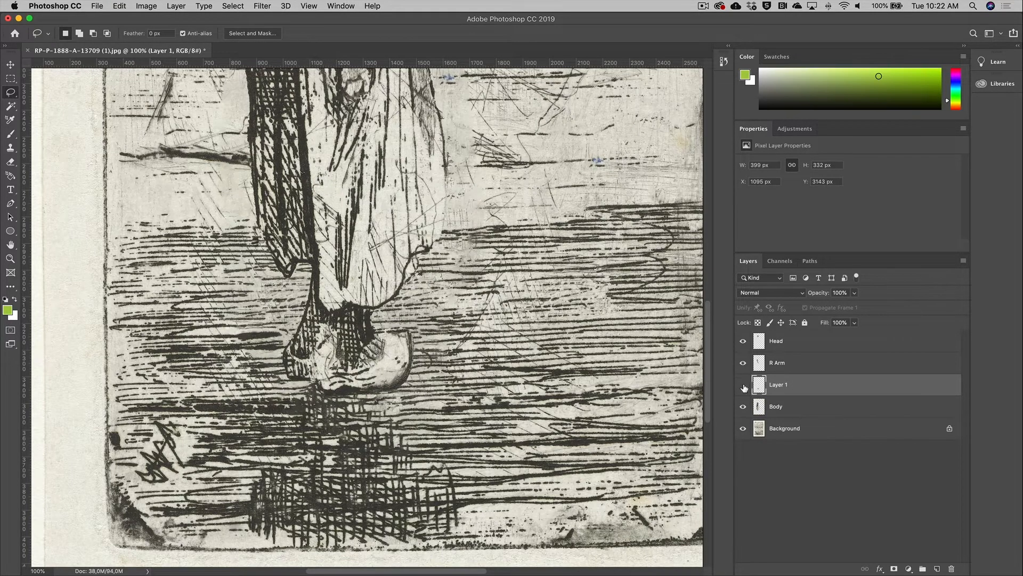
Hide the pasted foot layer and delete the remaining rear foot from the Body layer
left_click(743, 385)
left_click(759, 407)
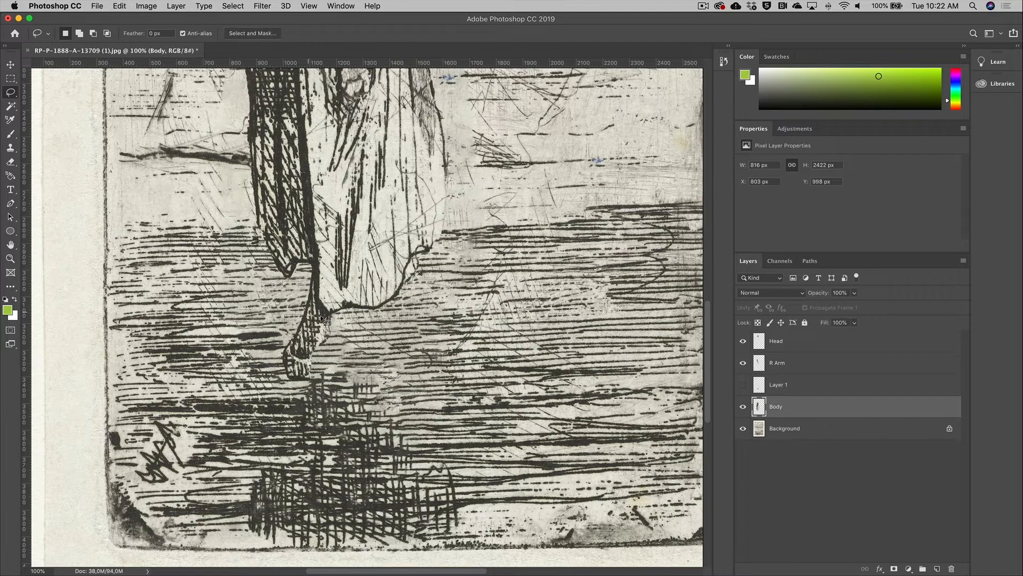
mouse_move(319, 305)
left_mouse_down()
mouse_move(308, 279)
mouse_move(288, 290)
mouse_move(270, 356)
mouse_move(284, 399)
mouse_move(332, 394)
left_mouse_up()
key("Delete")
Copy the lower part of the dark rear skirt to a new layer, then move and transform it downward to extend the hem
scroll(333, 394, "up", 3)
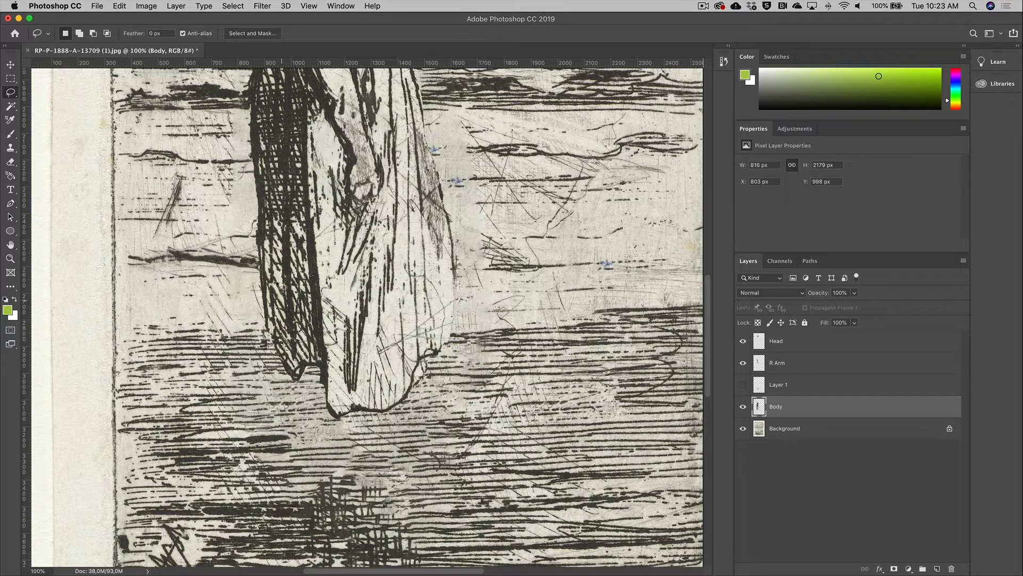
mouse_move(283, 258)
left_mouse_down()
mouse_move(309, 261)
mouse_move(317, 322)
left_mouse_up()
left_click_drag(238, 385, 221, 368)
key("super+j")
key("v")
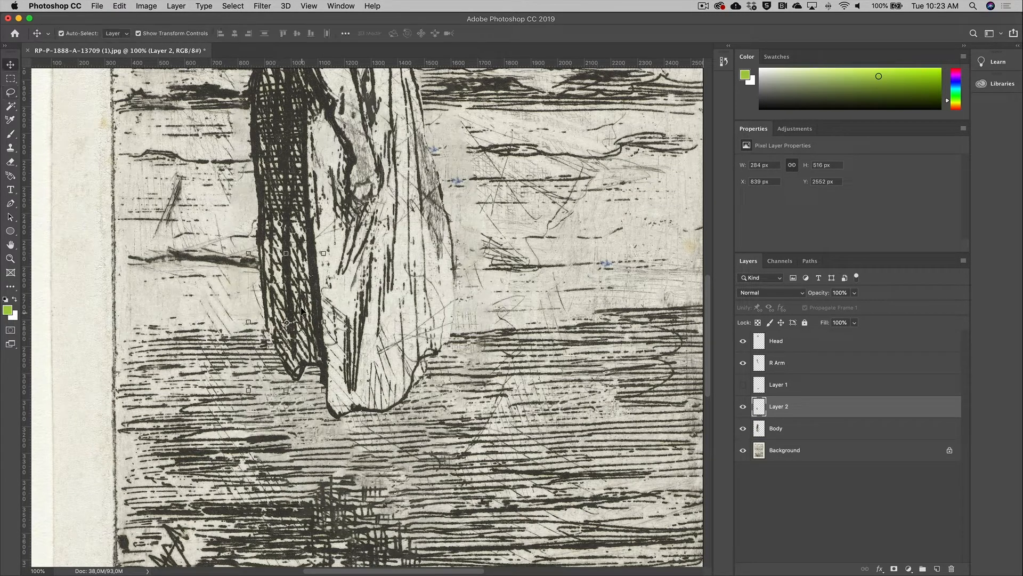
left_click_drag(295, 310, 328, 357)
key("Return")
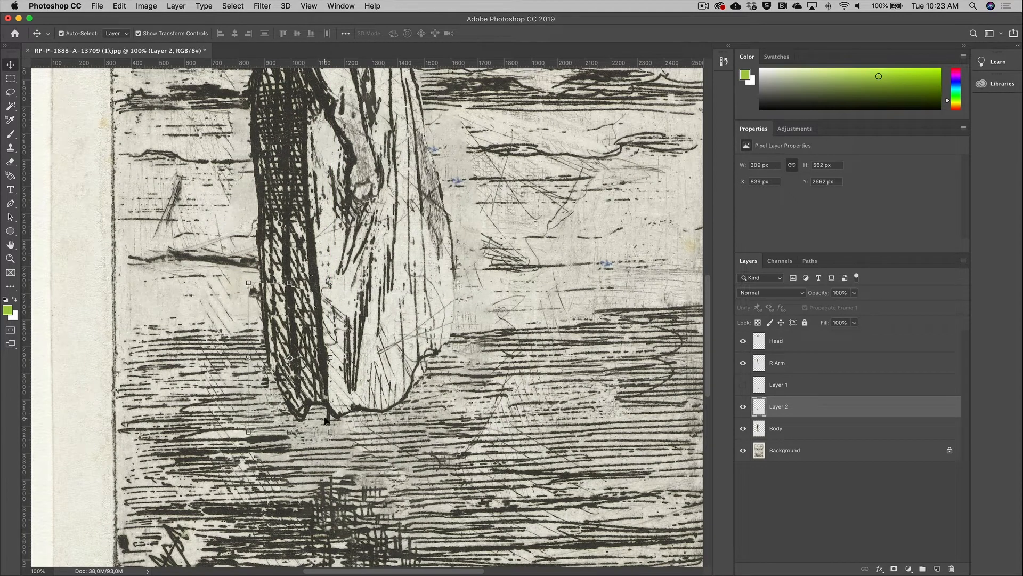
key("e")
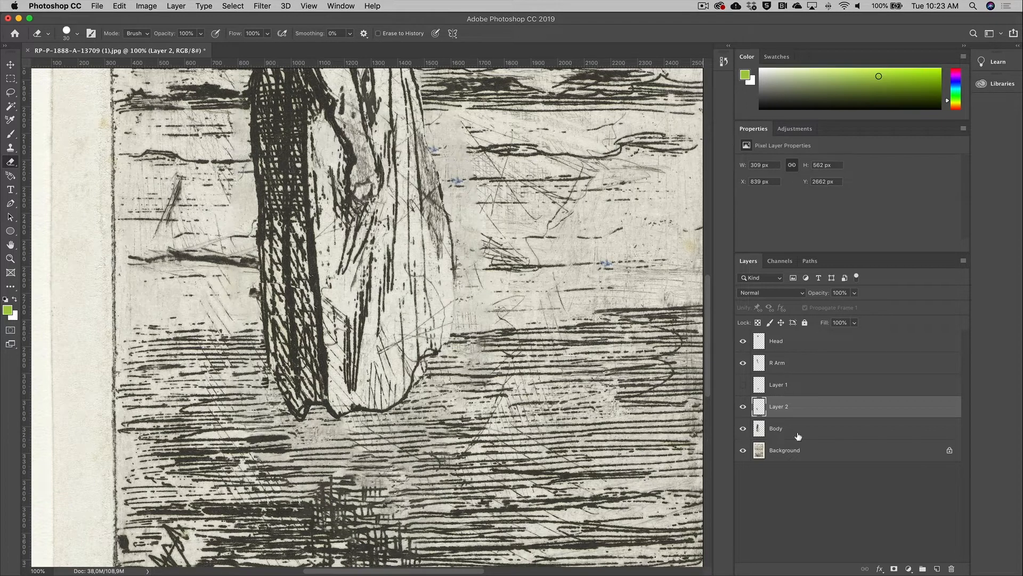
Show the cut-out foot layer again and duplicate it
left_click(740, 389)
left_click(743, 386)
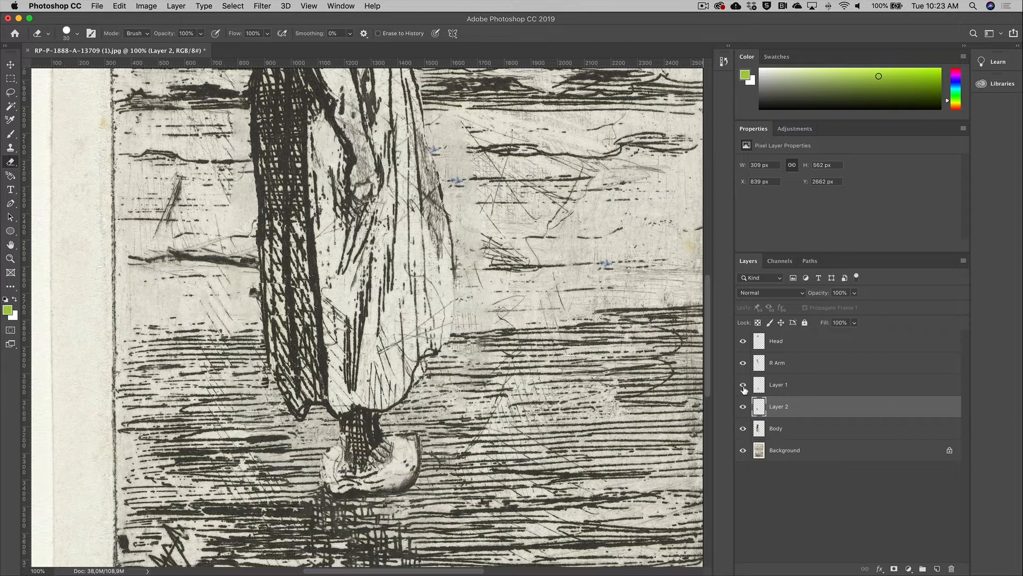
left_click_drag(749, 389, 936, 564)
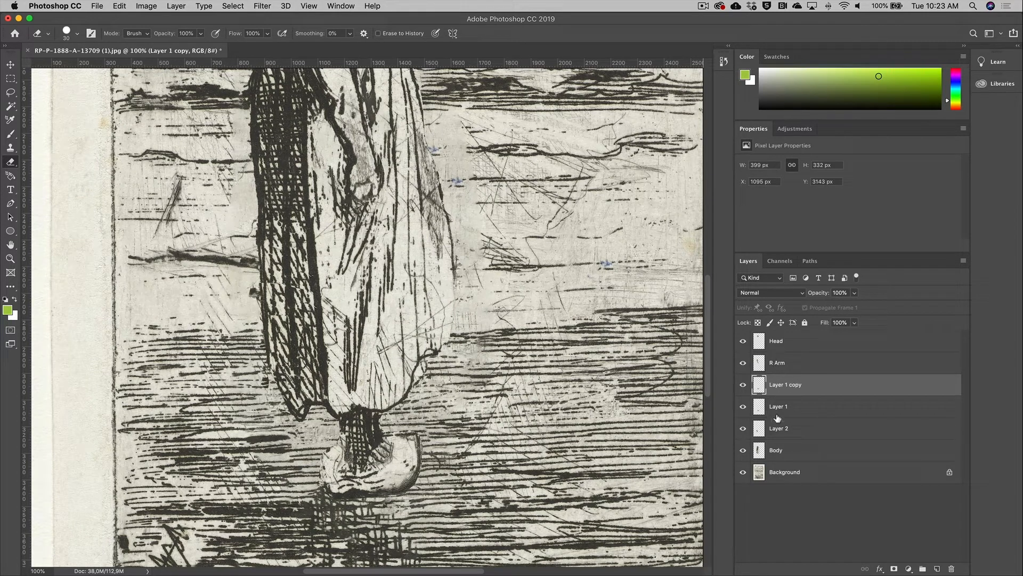
Merge the hem patch layer with the Body layer and name the merged layer Body
left_click(744, 429)
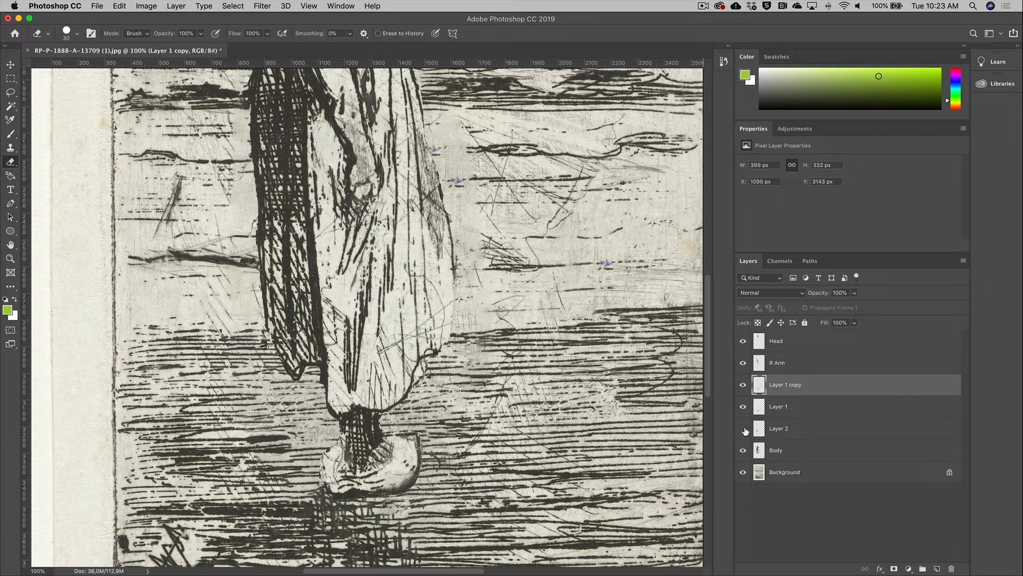
left_click(744, 429)
left_click(791, 433)
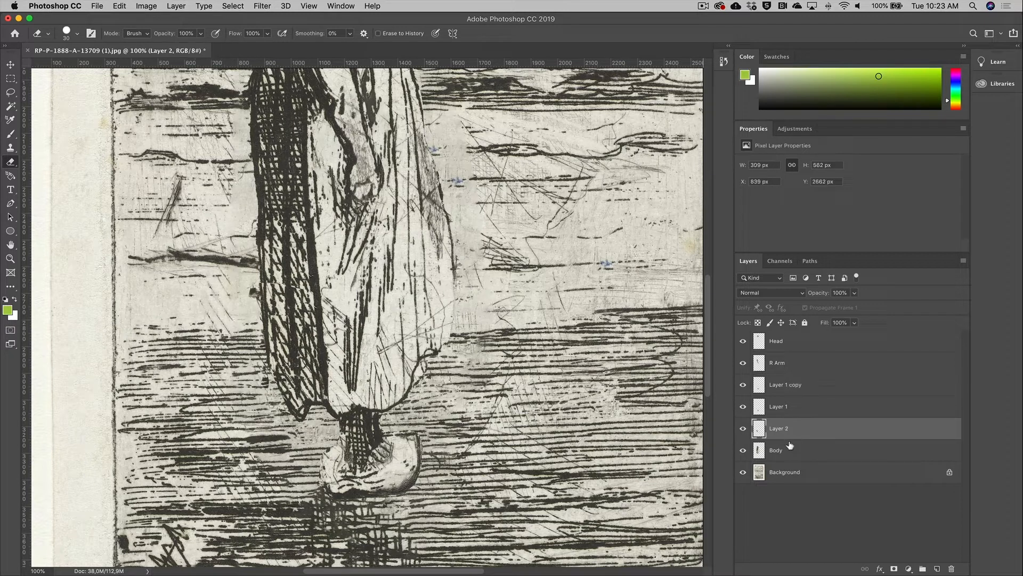
left_click(788, 453, "shift")
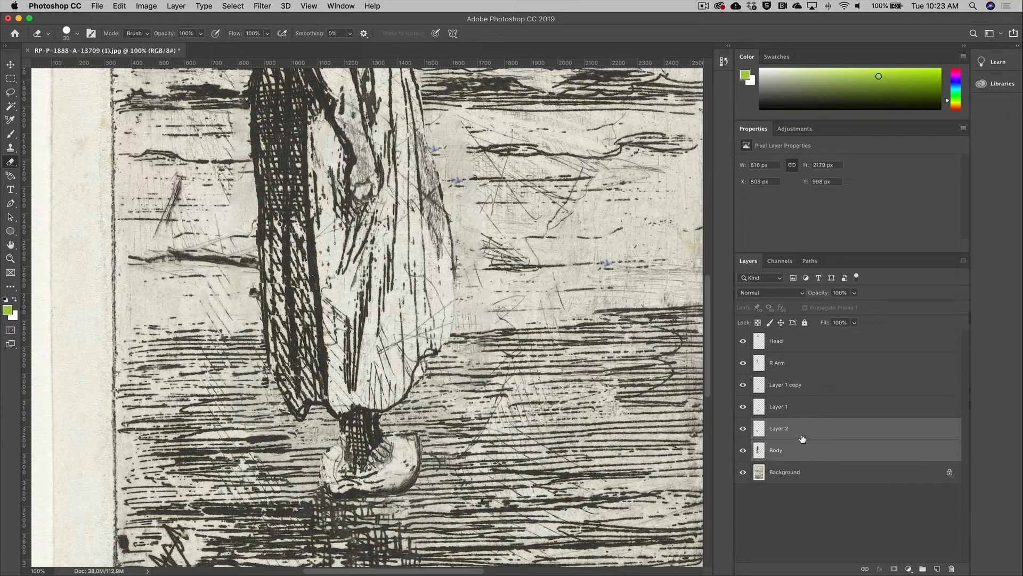
left_click(964, 262)
left_click(908, 534)
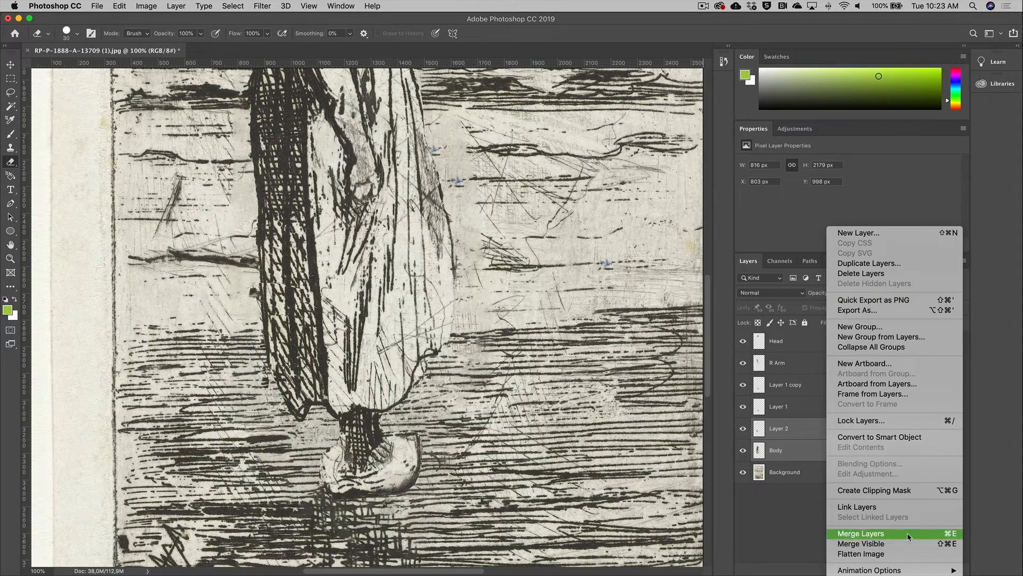
double_click(783, 428)
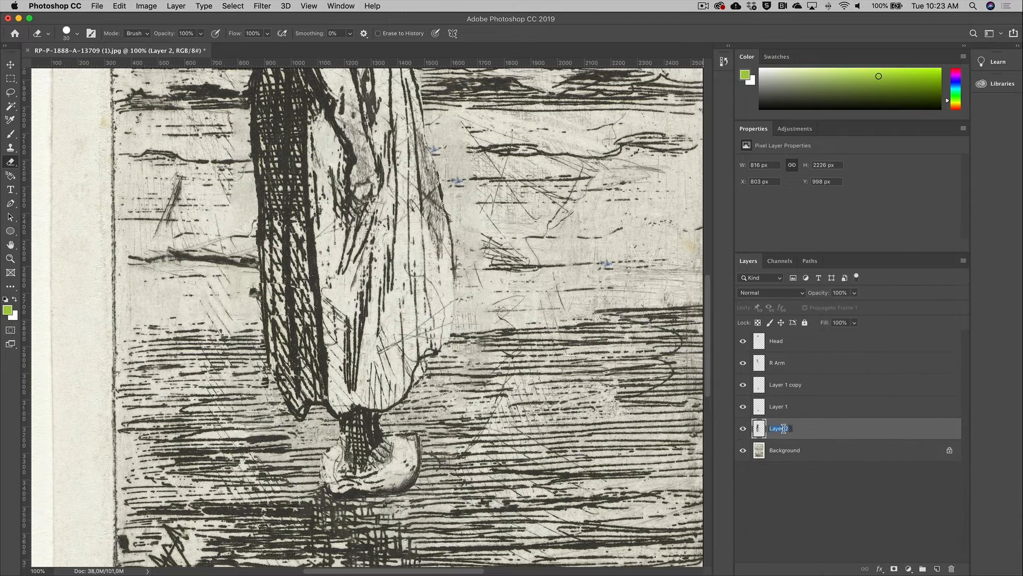
type("Body")
key("Return")
Rename the original foot layer to R Foot and its duplicate to L Foot
left_click(774, 407)
left_click(740, 408)
left_click(742, 407)
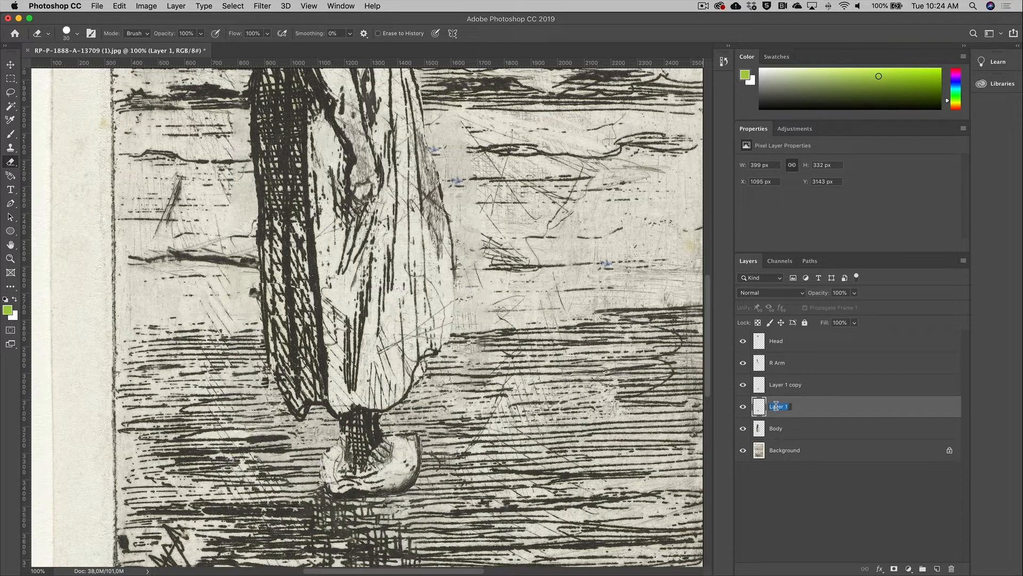
type("R Foot")
key("Return")
double_click(790, 385)
type("L")
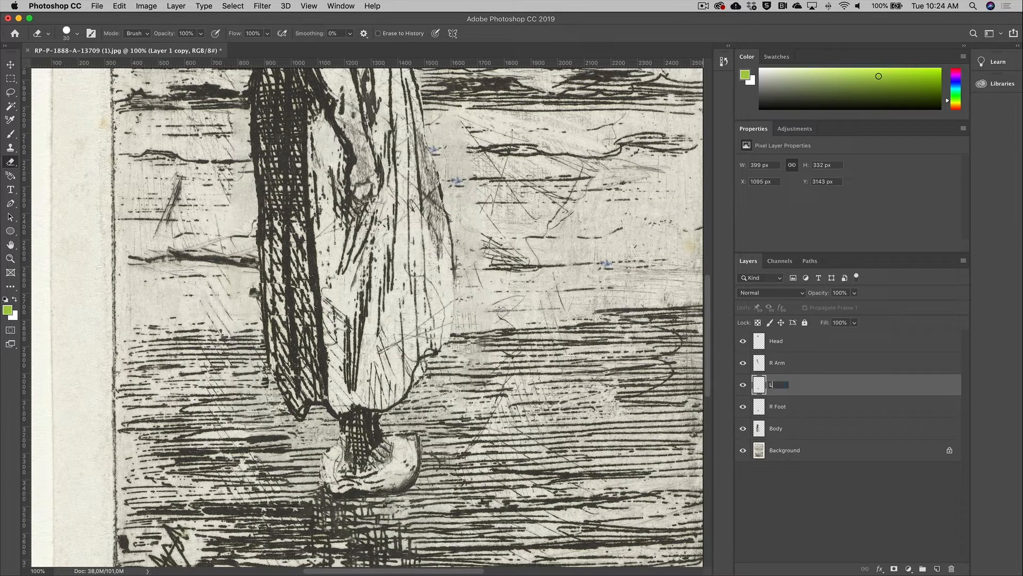
key("Return")
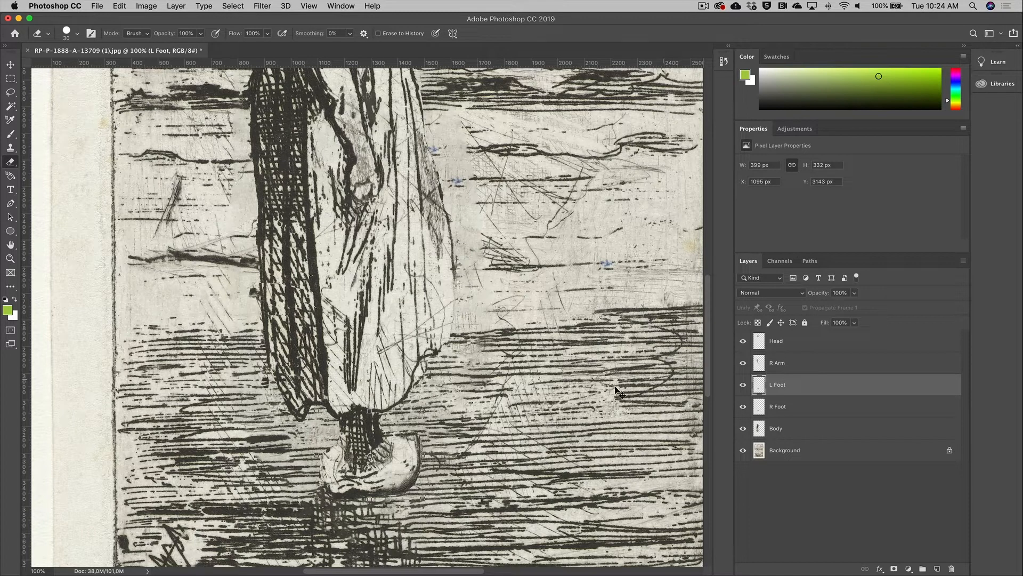
Move the L Foot horizontally under the dark rear skirt and place its layer below R Foot
key("v")
left_click_drag(359, 440, 308, 439)
left_click_drag(822, 393, 824, 413)
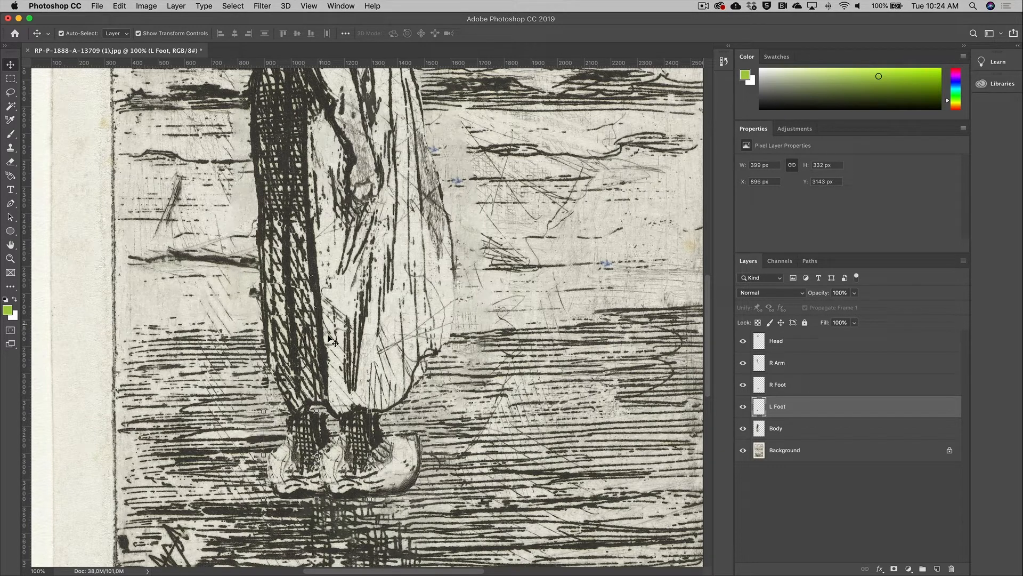
Extend the L Foot's ankle upward beneath the dark skirt with the Clone Stamp, using its own hatching as source
left_click(12, 151)
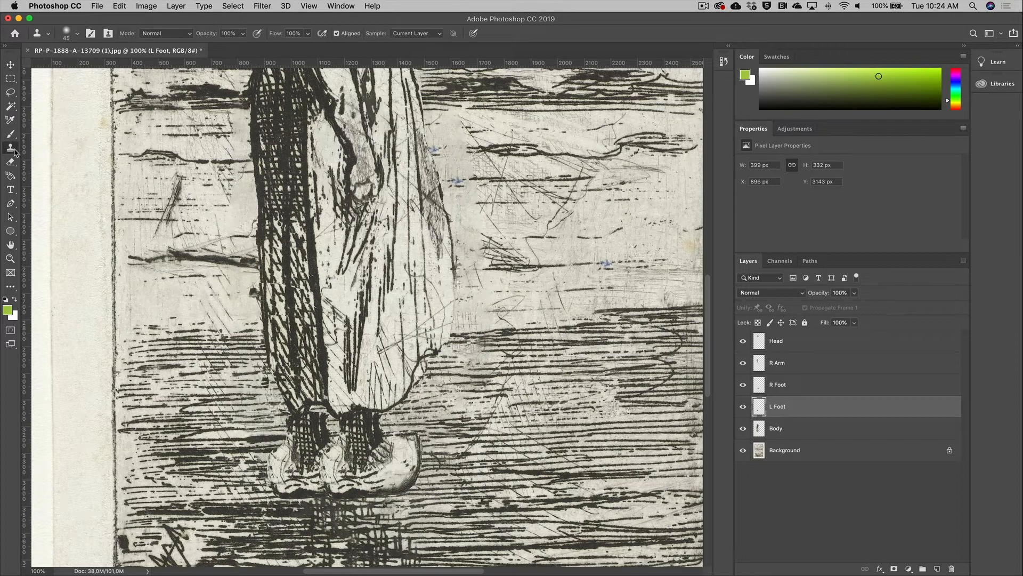
left_click(743, 406)
left_click(743, 406)
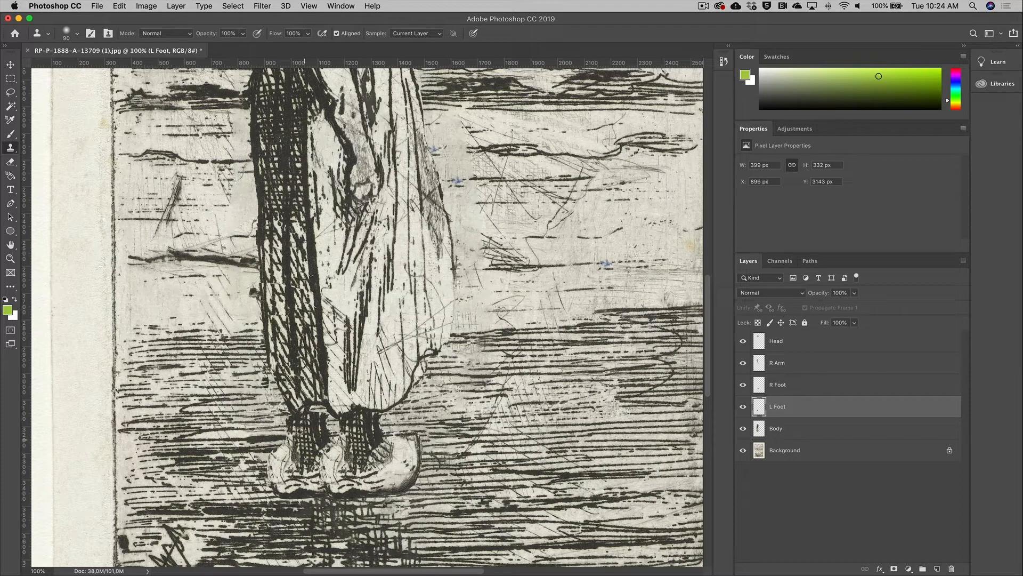
mouse_move(294, 422)
left_mouse_down()
mouse_move(300, 403)
mouse_move(319, 421)
mouse_move(318, 400)
mouse_move(298, 439)
mouse_move(317, 426)
mouse_move(319, 379)
mouse_move(307, 429)
mouse_move(304, 373)
mouse_move(299, 409)
mouse_move(299, 383)
left_mouse_up()
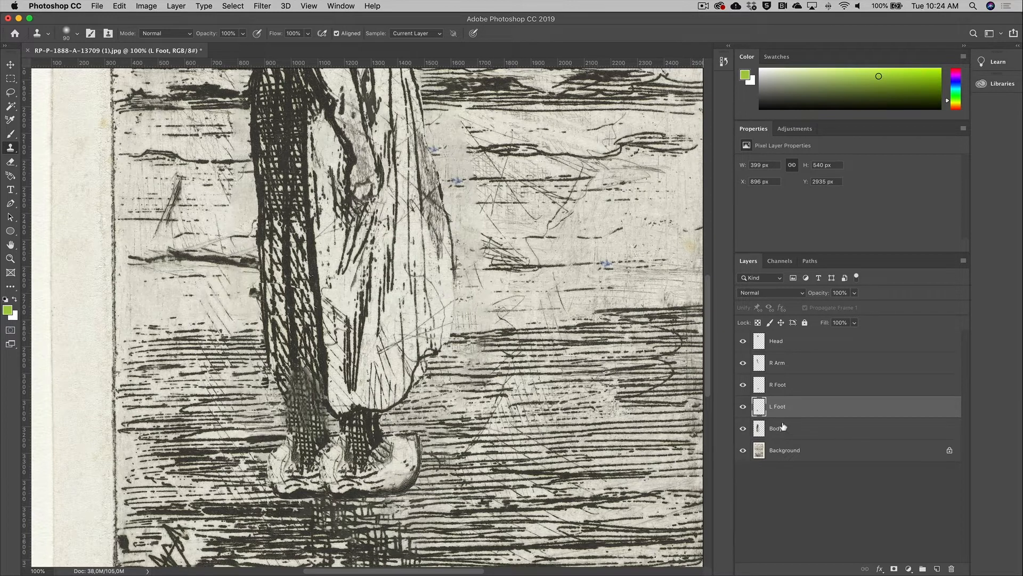
Clone the ankle hatching upward over the light skirt hem on the R Foot layer to lengthen the leg
left_click(784, 387)
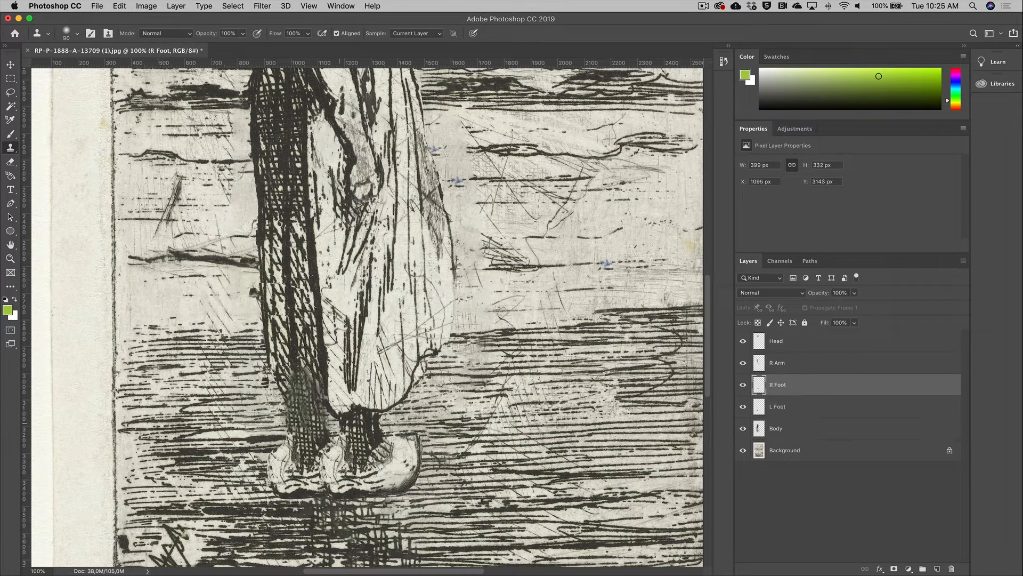
left_click(374, 431, "alt")
mouse_move(371, 412)
left_mouse_down()
mouse_move(356, 437)
mouse_move(356, 408)
mouse_move(348, 411)
mouse_move(351, 425)
mouse_move(369, 428)
mouse_move(361, 388)
mouse_move(360, 430)
mouse_move(353, 389)
left_mouse_up()
left_click(357, 432, "alt")
left_click(350, 426, "alt")
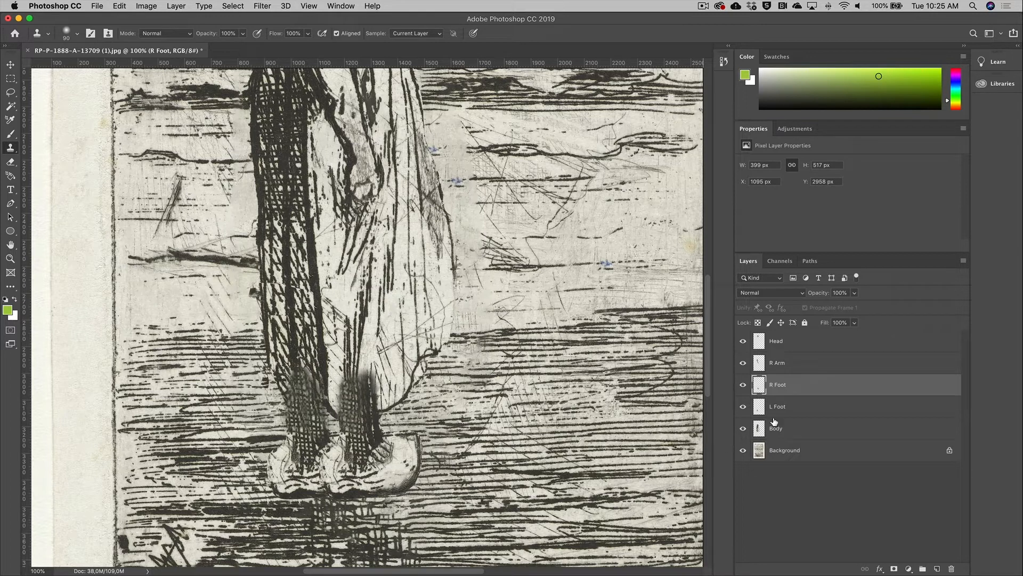
Reorder the layers so Body sits above both foot layers and Head lies directly beneath Body
left_click_drag(787, 431, 781, 380)
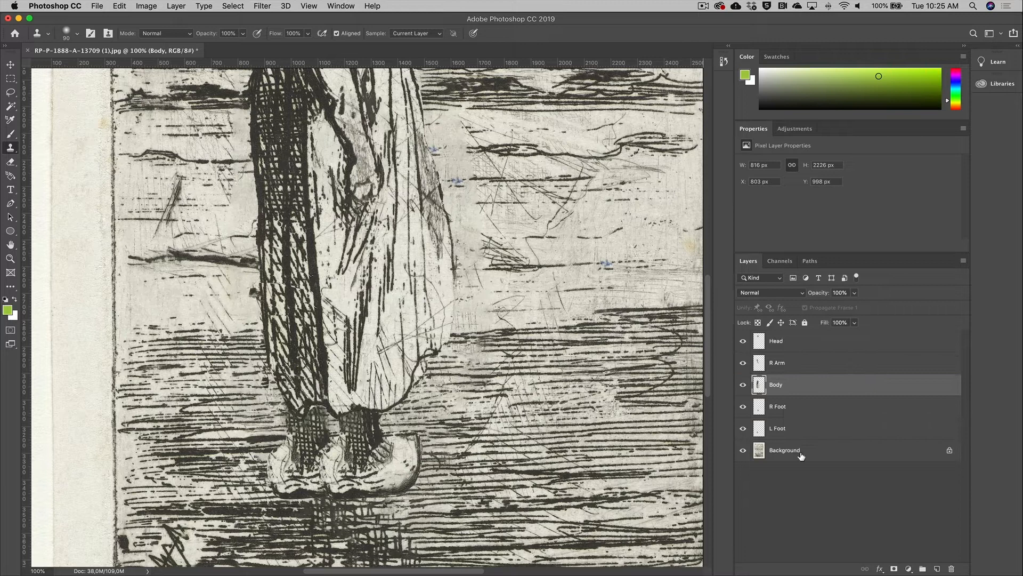
scroll(399, 336, "up", 10)
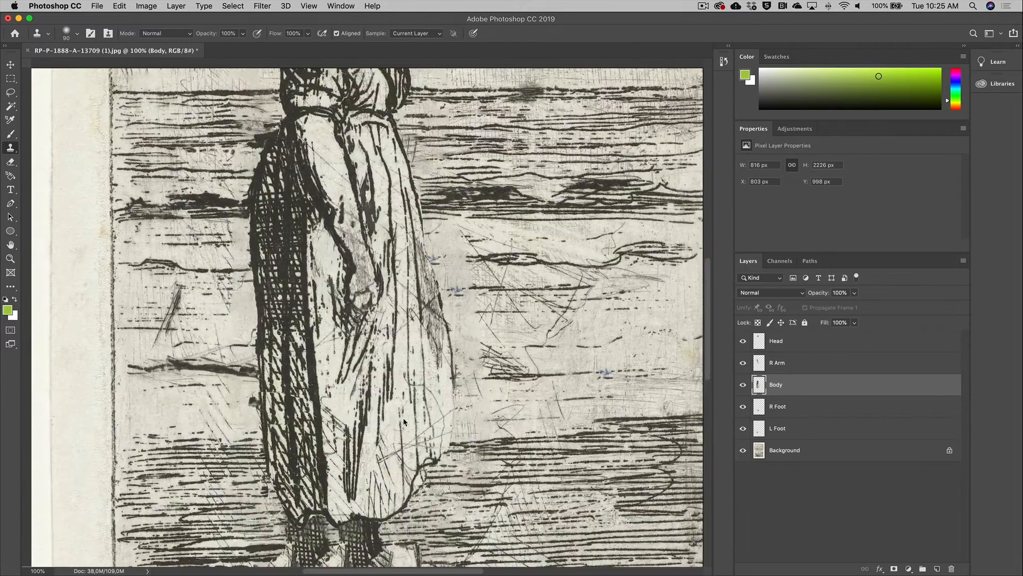
scroll(405, 437, "up", 2)
key("super+r")
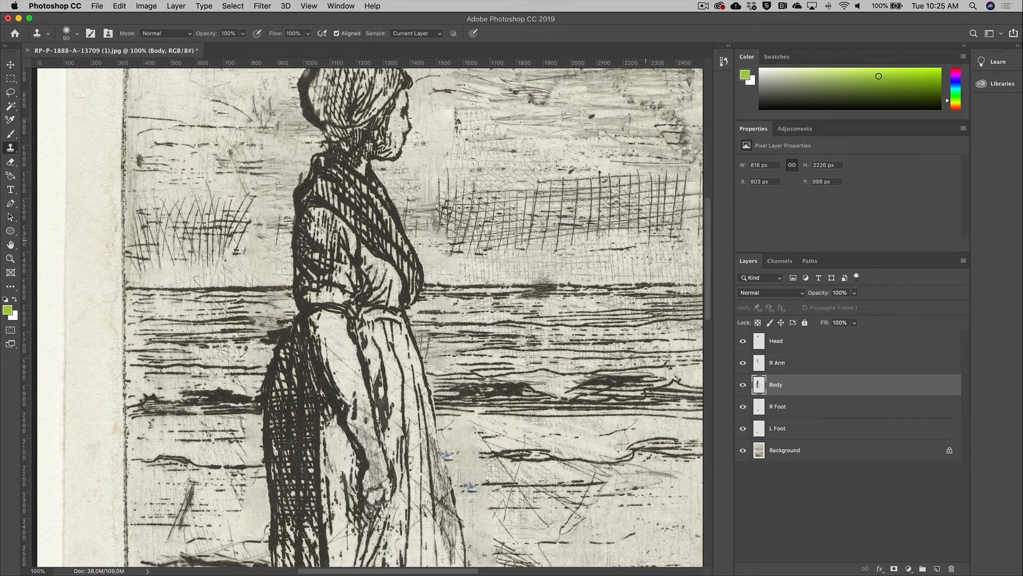
left_click_drag(794, 345, 794, 391)
Extend the neck on the Head layer down behind the shawl by cloning the dark neck hatching with the Clone Stamp
left_click(10, 258)
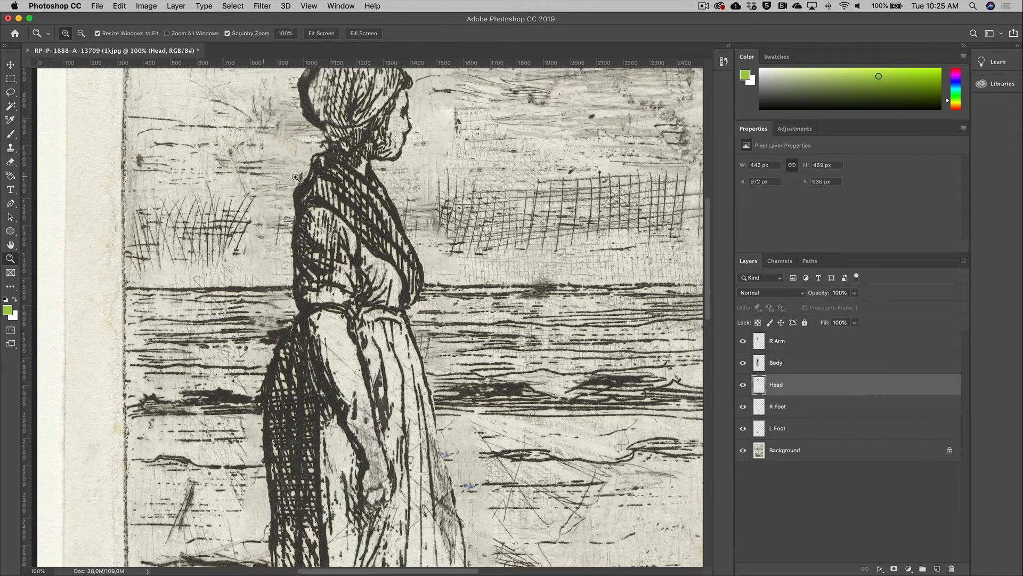
left_click(353, 161)
left_click(358, 155)
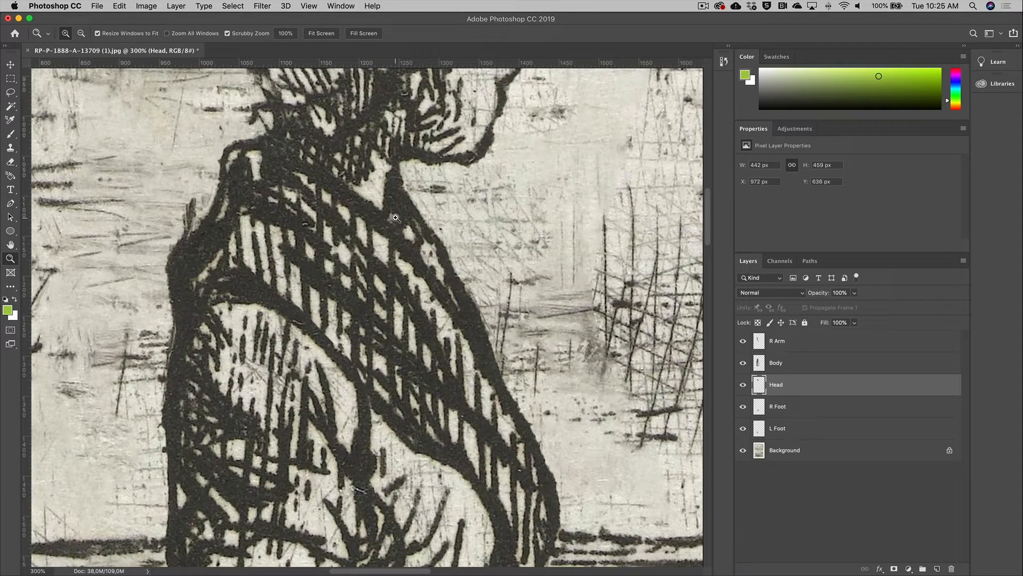
left_click(10, 148)
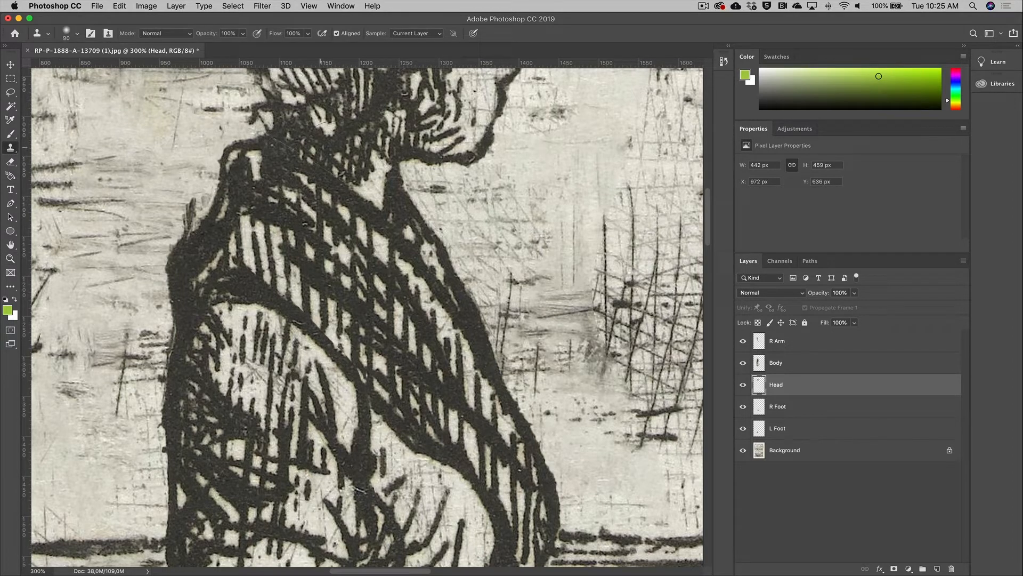
left_click(349, 155, "alt")
mouse_move(346, 192)
left_mouse_down()
mouse_move(346, 212)
mouse_move(371, 180)
mouse_move(396, 170)
left_mouse_up()
key("super+z")
left_click_drag(378, 214, 362, 209)
left_click_drag(293, 161, 301, 202)
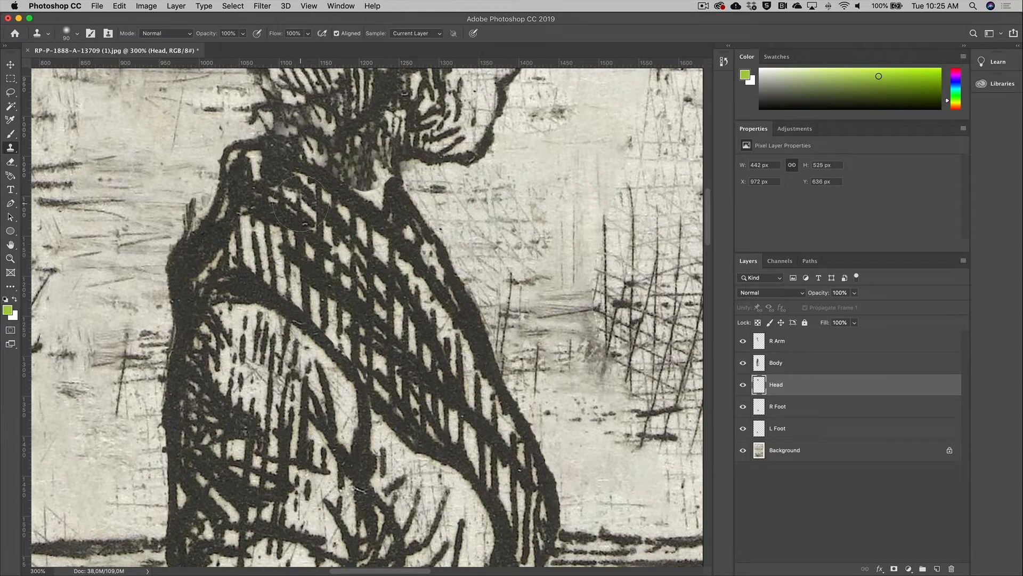
Hide the Body layer, clone more hatching onto the lower end of the neck, and show Body again
left_click(743, 363)
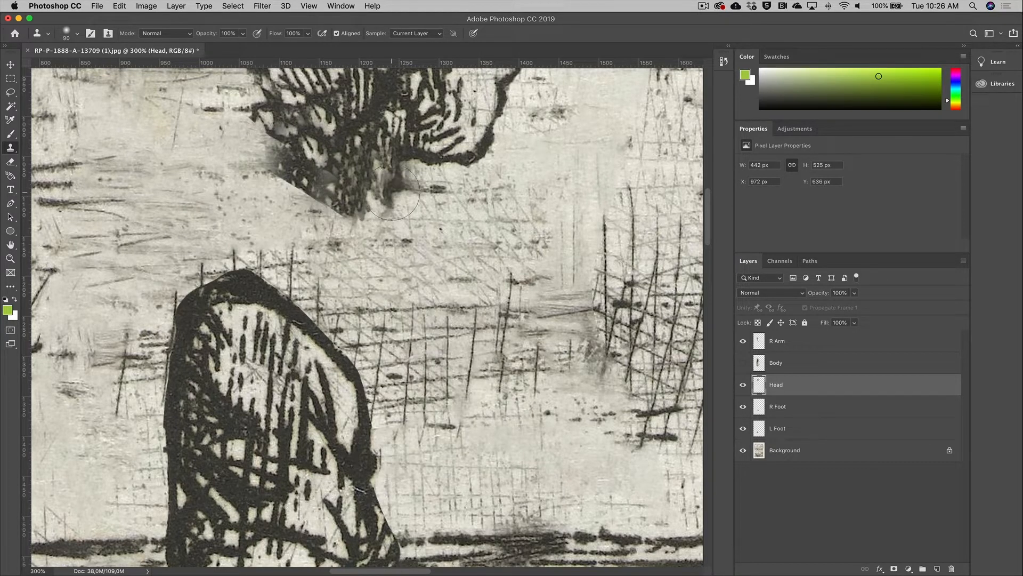
mouse_move(380, 173)
left_mouse_down()
mouse_move(362, 224)
mouse_move(354, 213)
mouse_move(336, 221)
mouse_move(304, 187)
mouse_move(309, 211)
mouse_move(326, 211)
left_mouse_up()
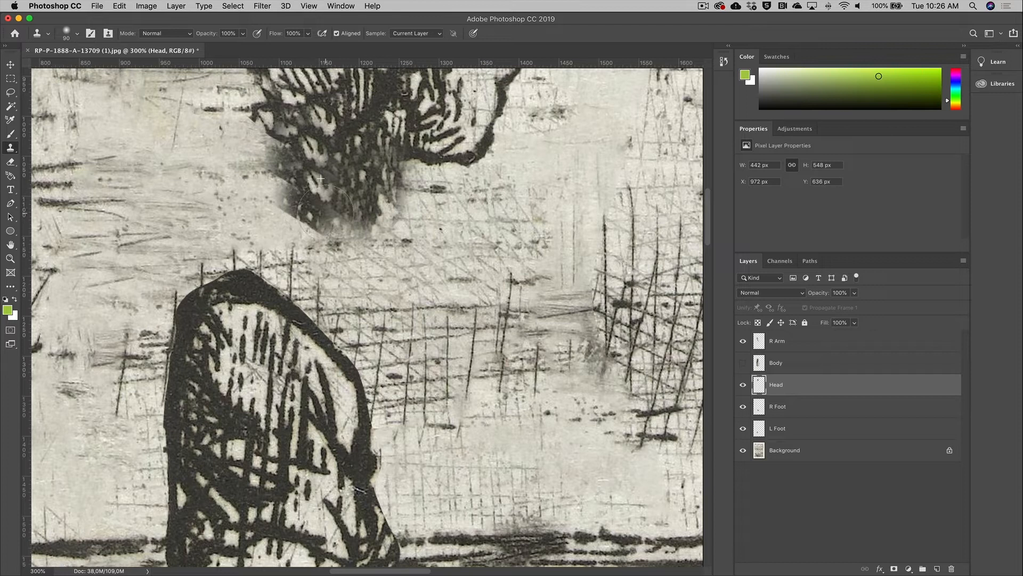
left_click(743, 362)
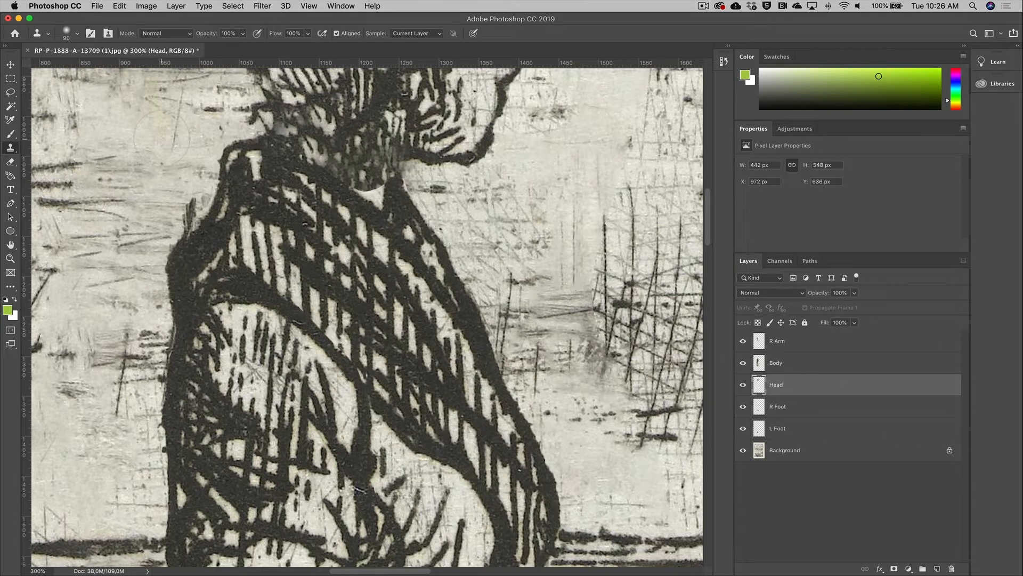
Duplicate the R Arm layer and place the copy between the Body and Head layers
left_click(10, 64)
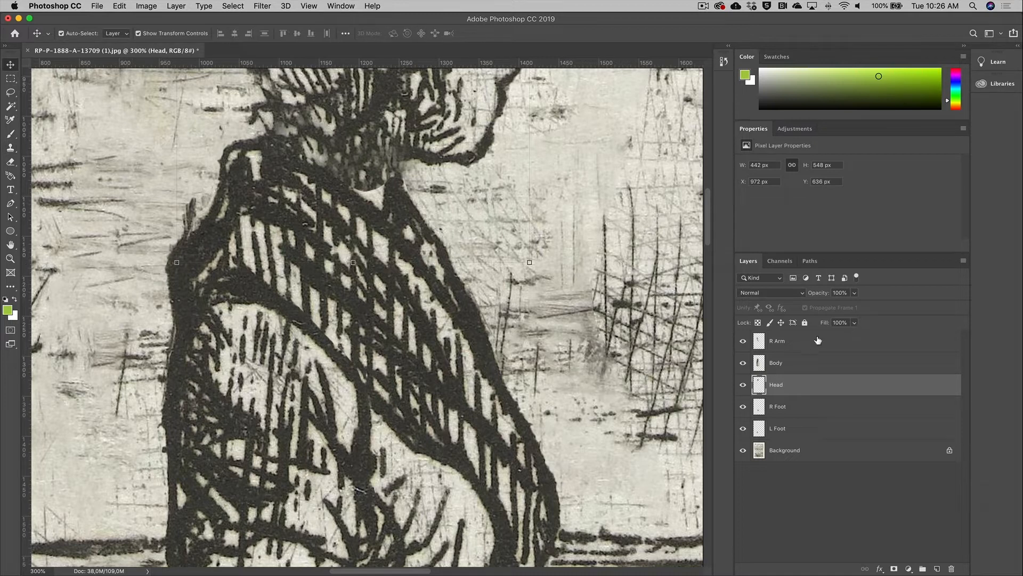
left_click(779, 342)
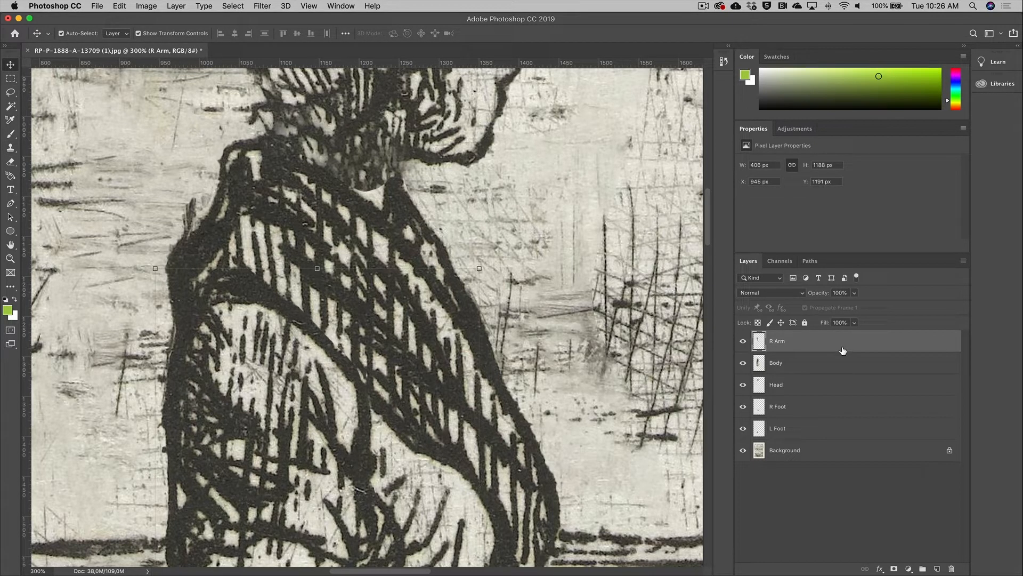
left_click_drag(838, 343, 934, 567)
left_click_drag(789, 347, 787, 389)
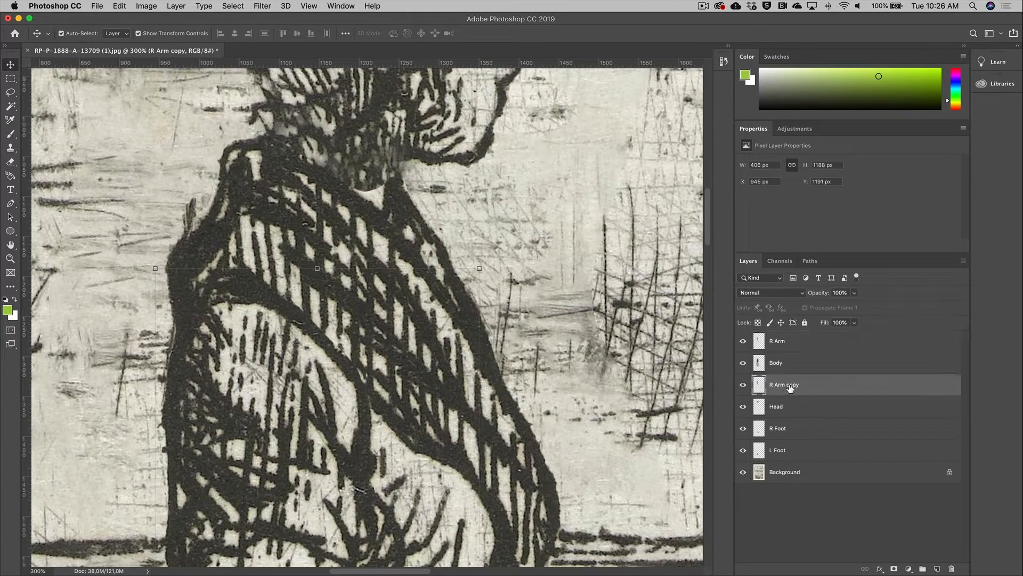
Rename the R Arm copy layer to L Arm
double_click(792, 386)
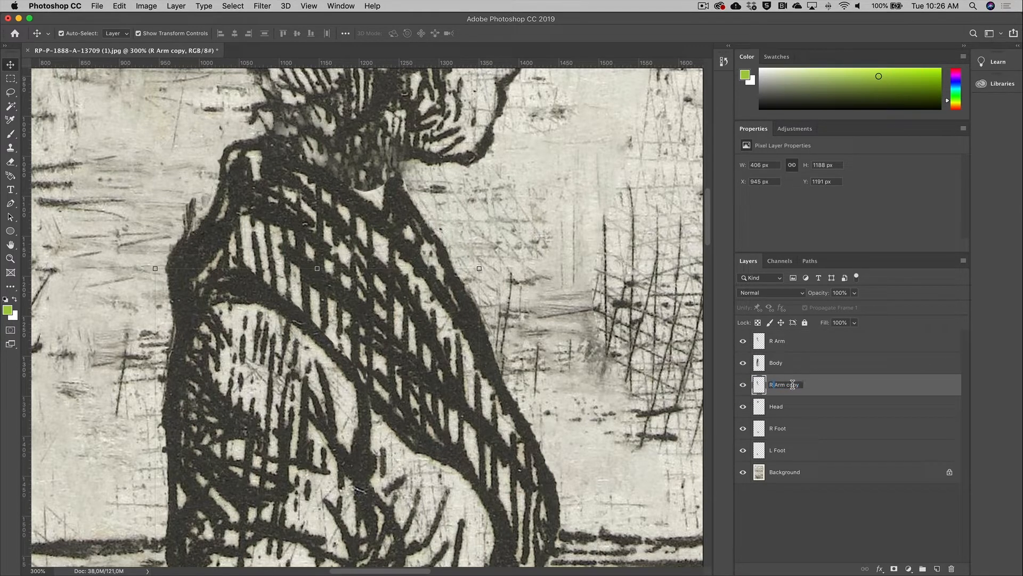
key("BackSpace")
type("L")
key("BackSpace")
left_click(705, 7)
left_click(720, 39)
key("Return")
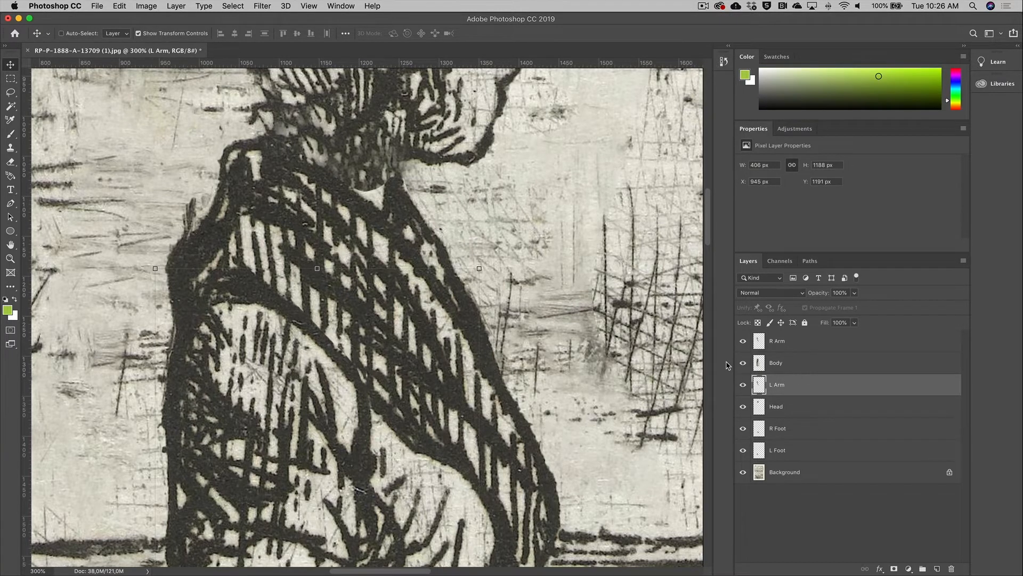
Select the etched picture area on the Background layer along its rectangular plate edge with the Polygonal Lasso
key("super+0")
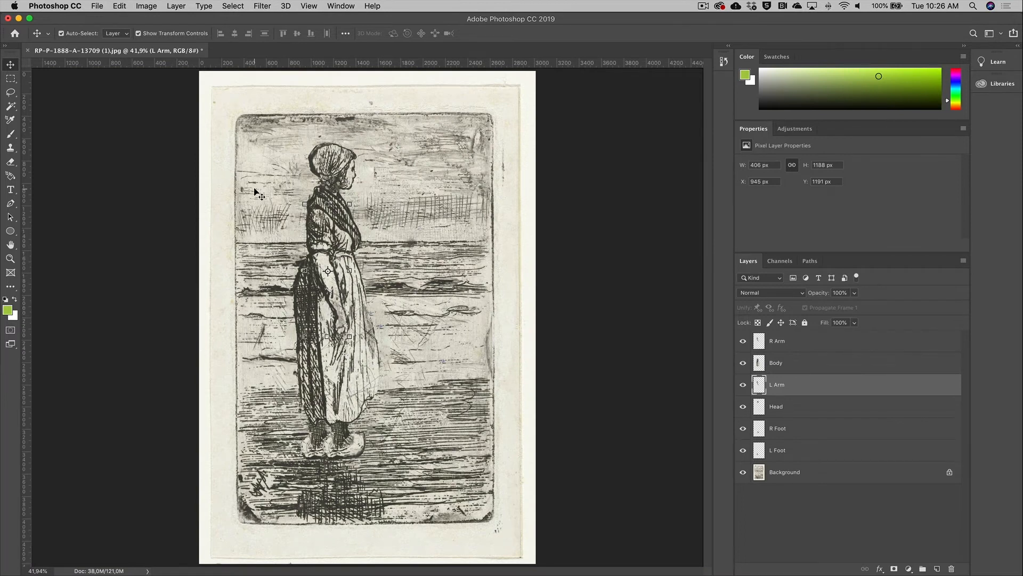
left_click(813, 347)
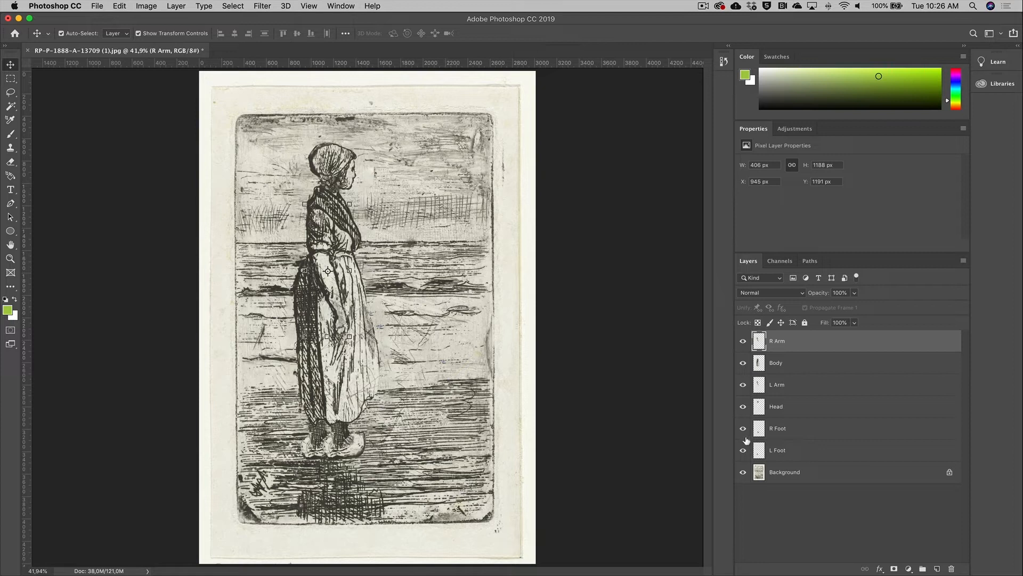
left_click(792, 476)
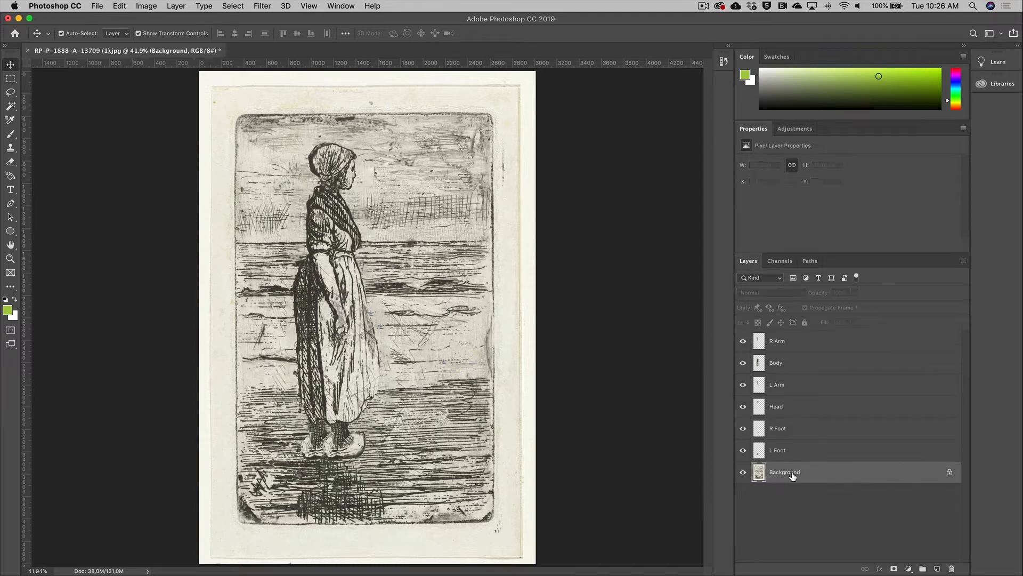
left_click(10, 78)
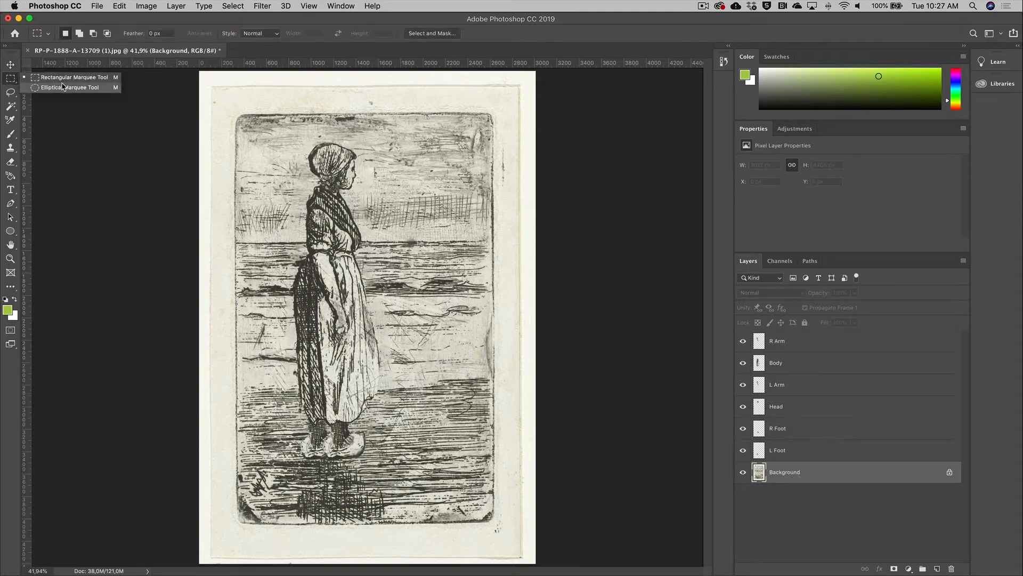
left_click(10, 92)
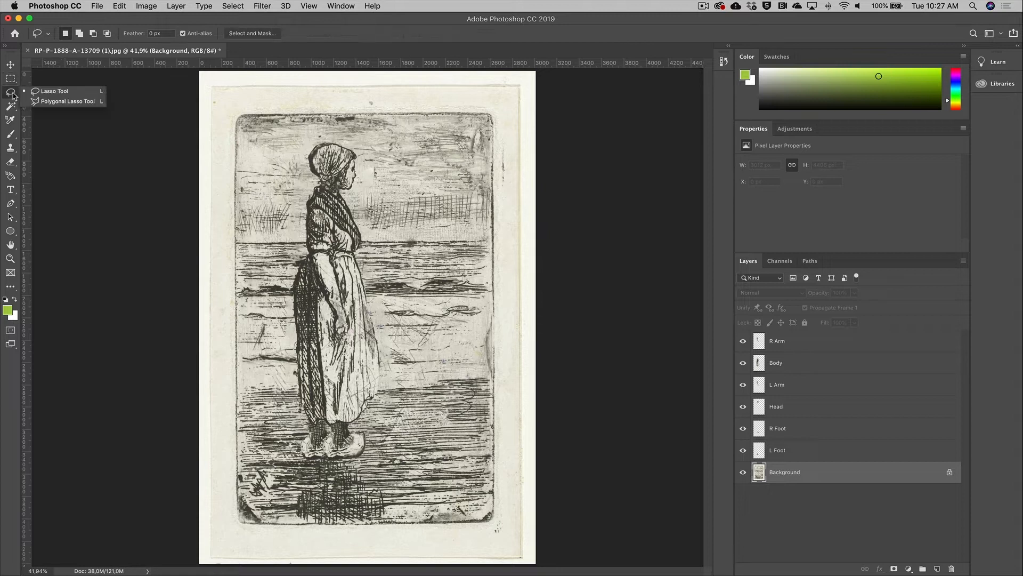
left_click(63, 101)
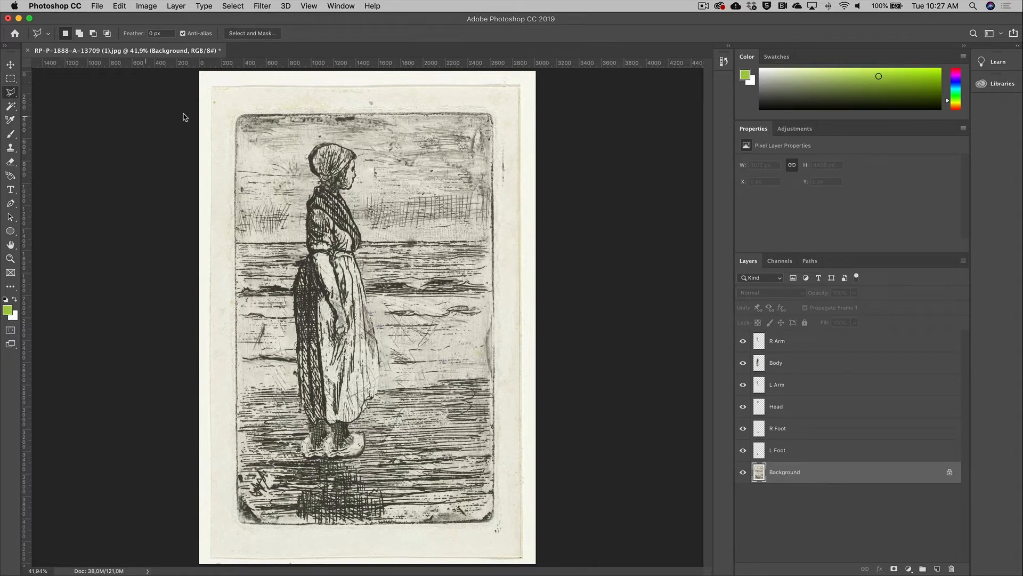
left_click(240, 116)
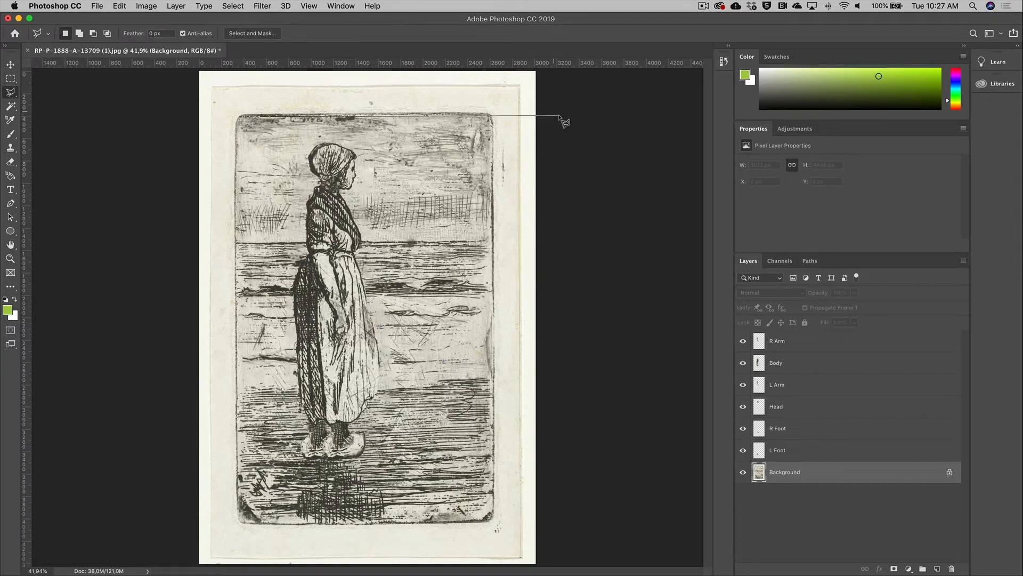
left_click(490, 114)
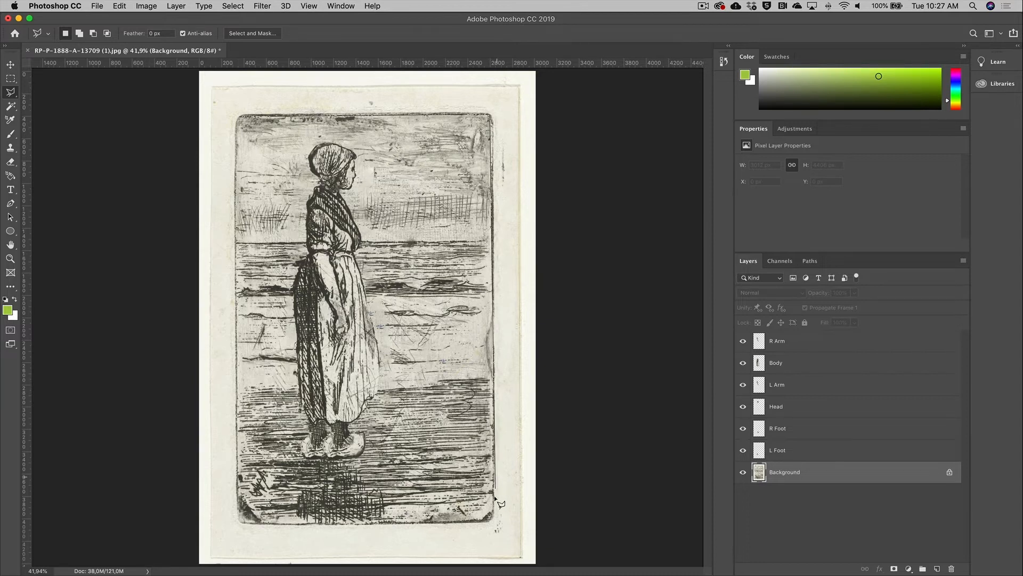
left_click(491, 519)
left_click(240, 522)
left_click(238, 120)
left_click(236, 121)
left_click(239, 116)
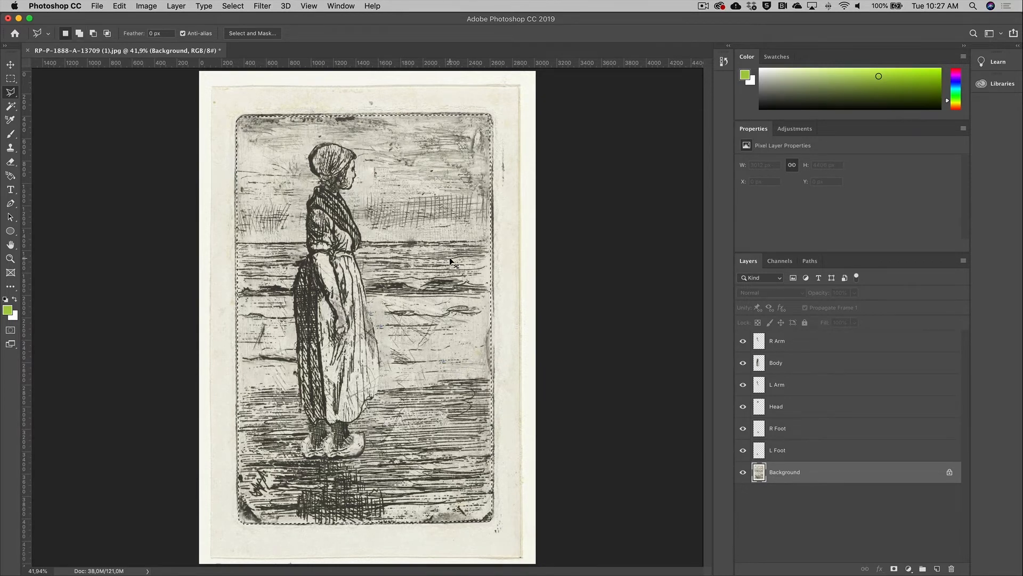
Invert the selection, copy the surrounding paper border to a new layer, and place that layer at the top of the stack
key("super+shift+i")
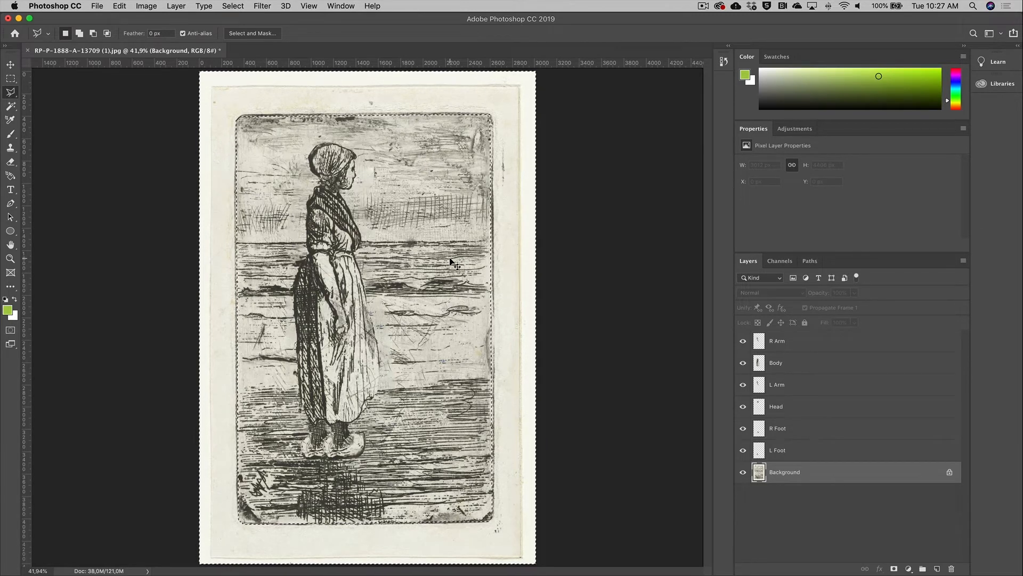
key("super+v")
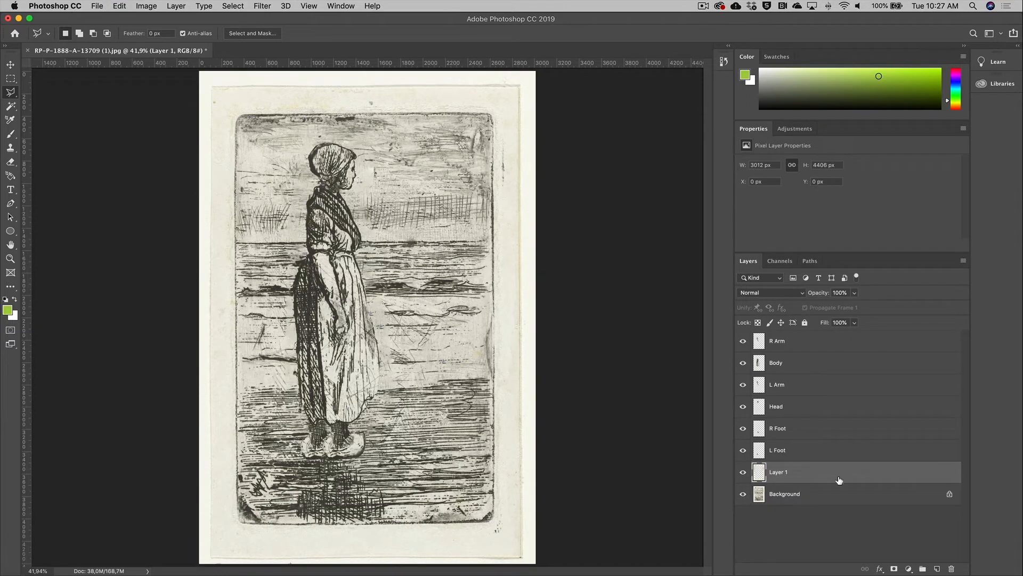
left_click_drag(839, 480, 804, 336)
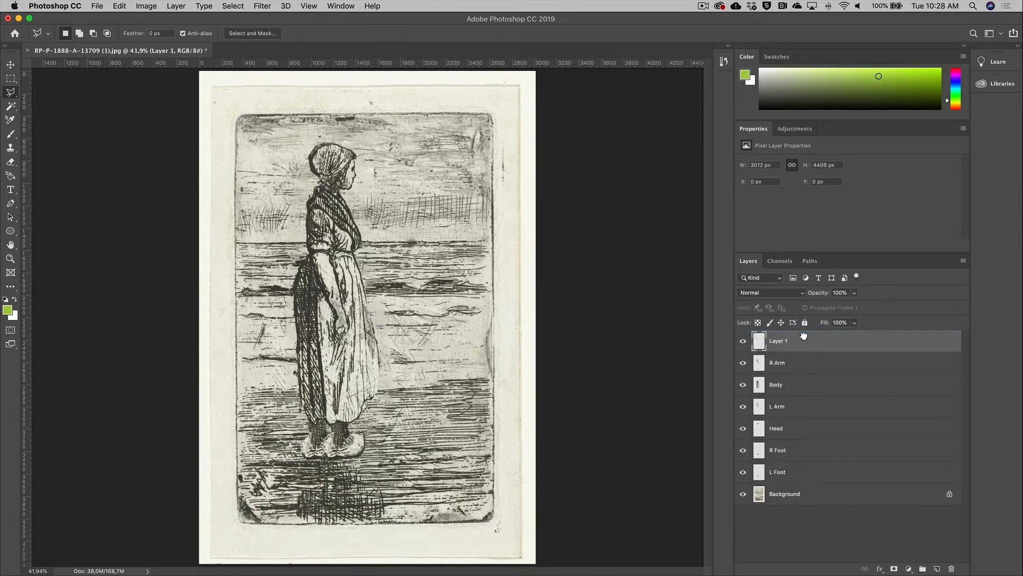
Copy the upper 3012 px square of the paper border layer to a new layer and move it straight down to the canvas's lower edge
left_click(785, 496)
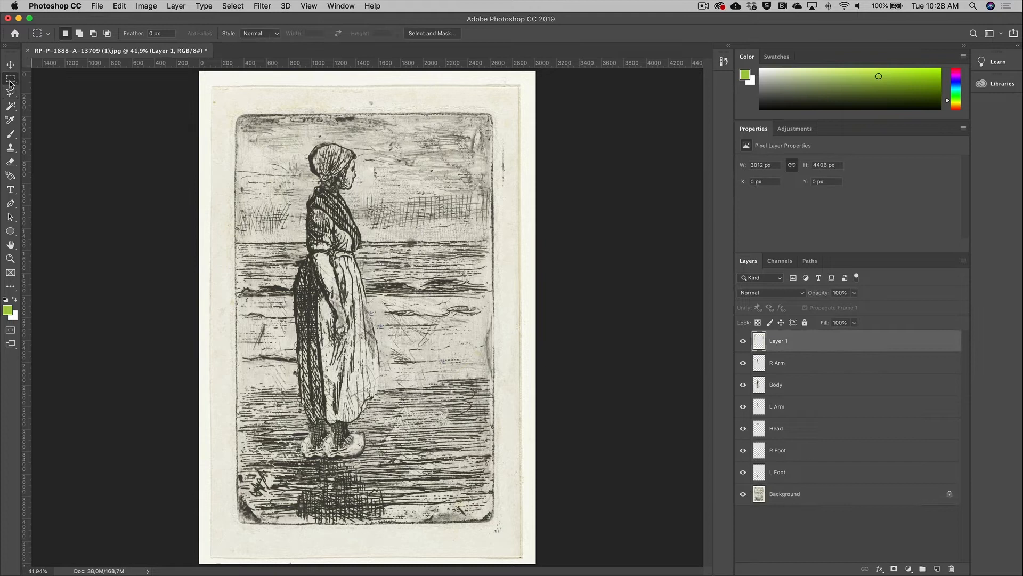
left_click_drag(194, 70, 670, 411)
key("super+c")
key("super+v")
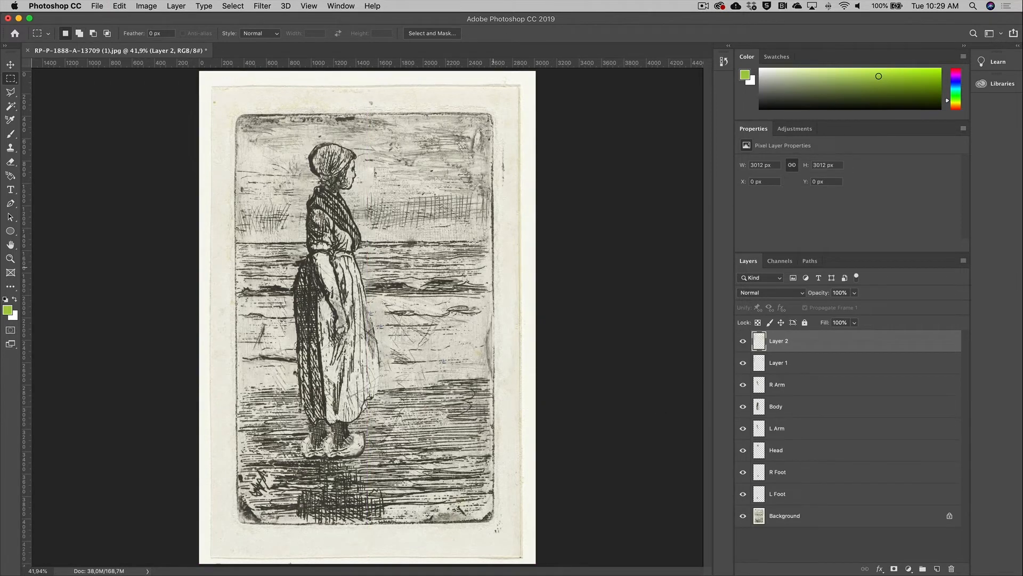
key("v")
left_click_drag(513, 194, 527, 349)
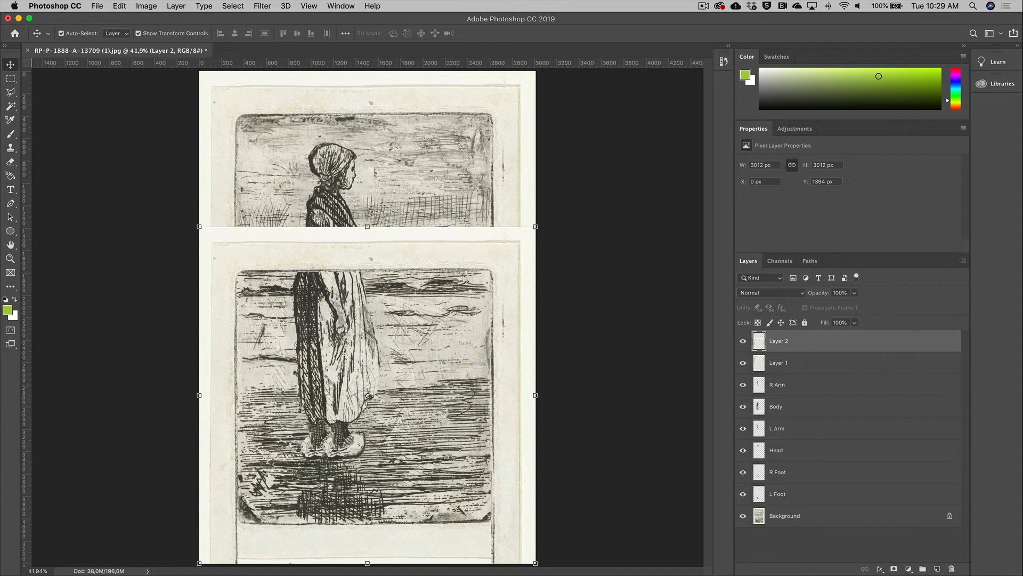
Delete the lower strip of the moved paper border copy across its full width, then deselect
left_click(10, 78)
left_click_drag(167, 464, 540, 566)
key("BackSpace")
key("super+d")
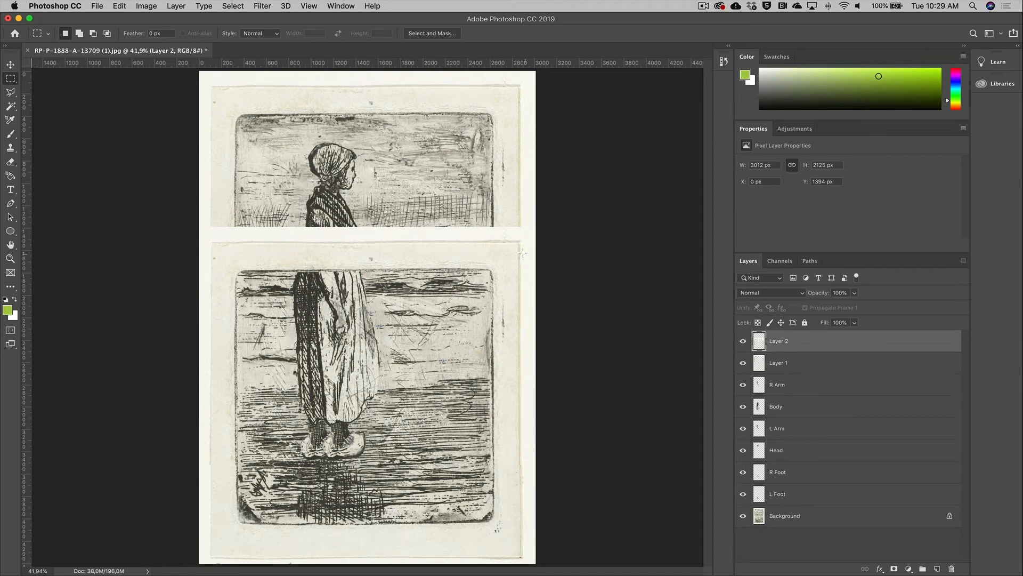
Merge the two paper border layers into one and rename the merged layer Frame
left_click(822, 358, "shift")
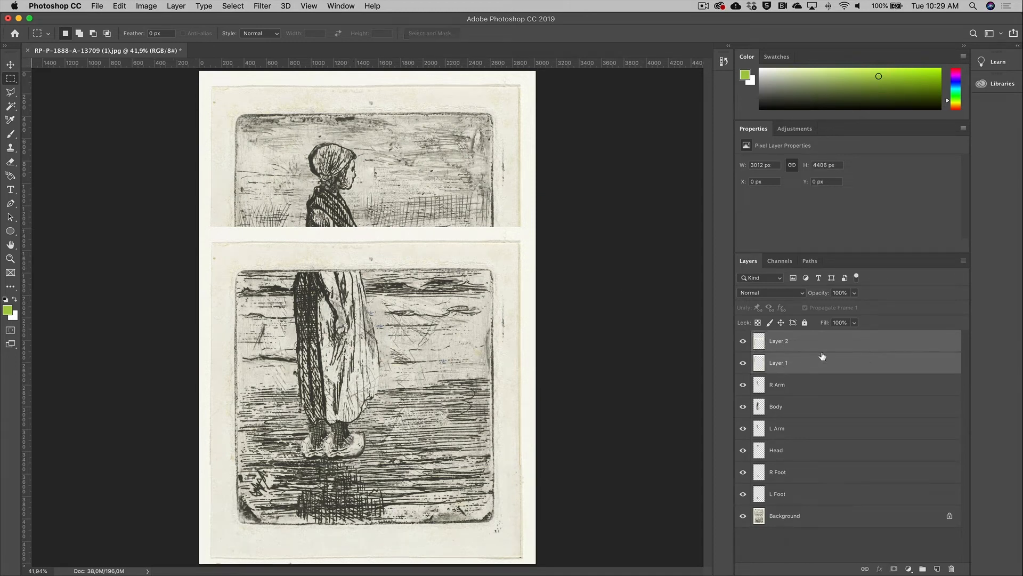
left_click(964, 260)
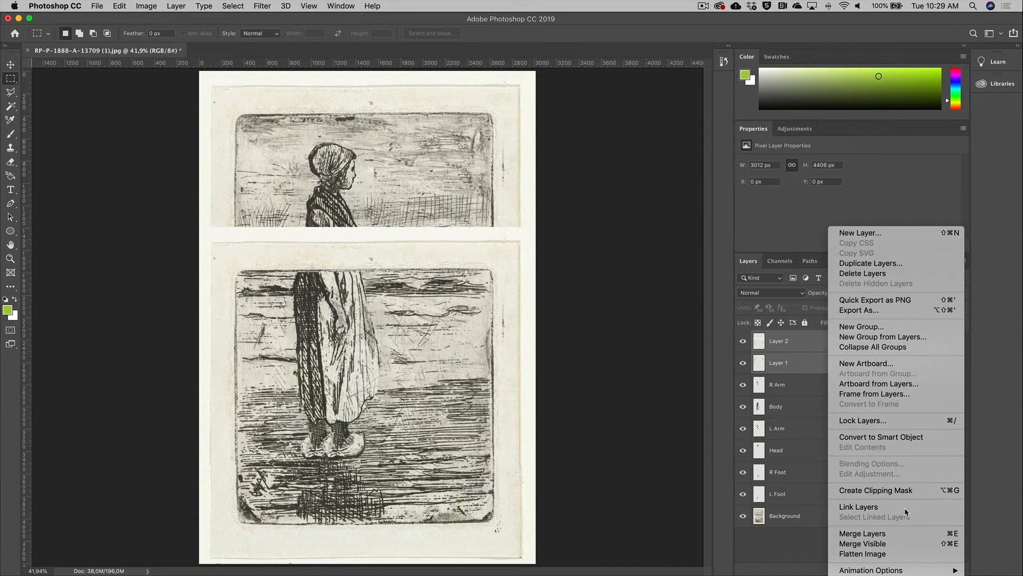
left_click(903, 535)
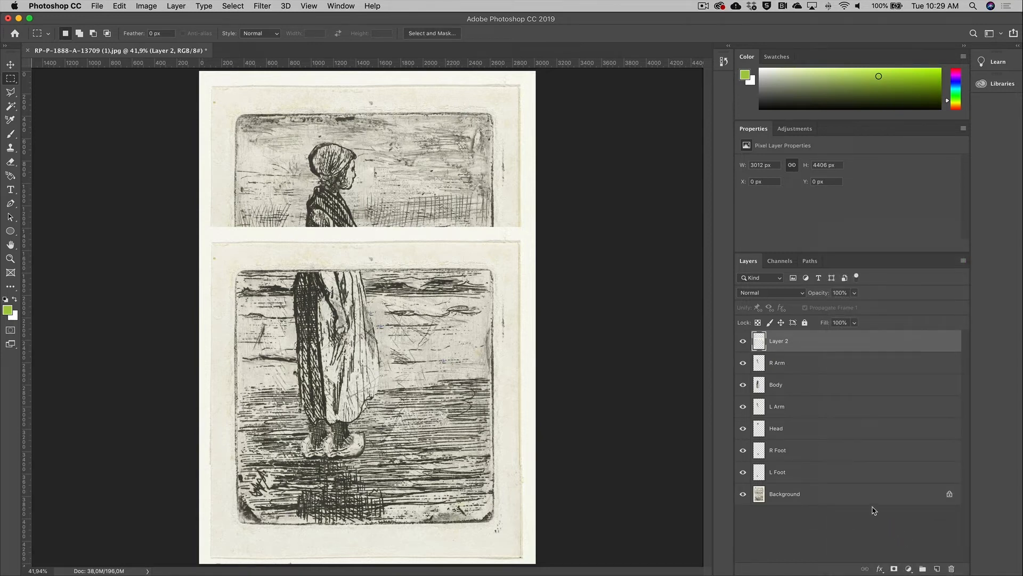
left_click(742, 341)
left_click(742, 341)
key("v")
double_click(779, 341)
type("Frame")
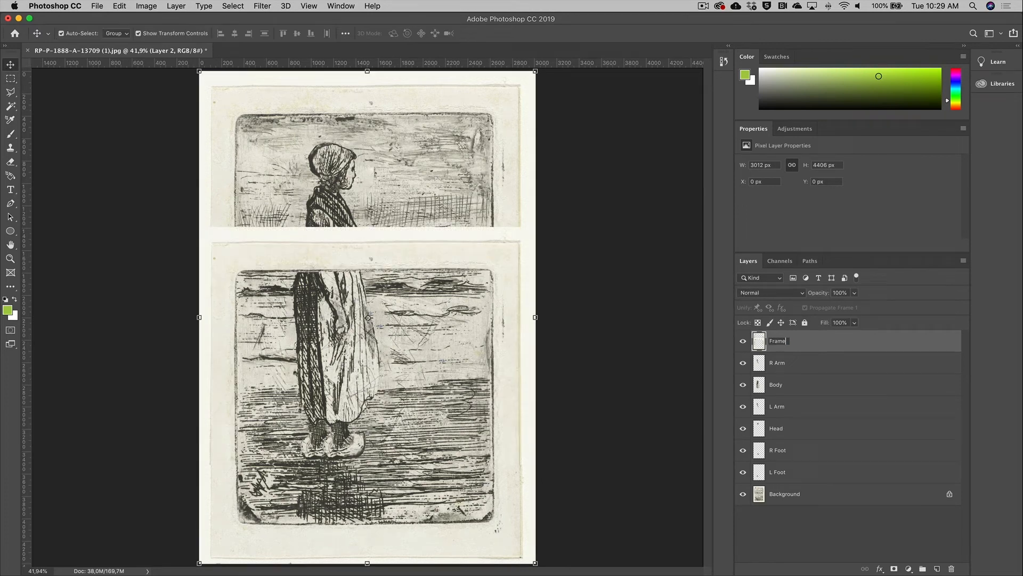
key("Return")
Group the six arm, body, head and foot layers and name the group Woman
left_click(830, 367)
left_click(821, 476, "shift")
left_click_drag(821, 473, 923, 564)
double_click(782, 358)
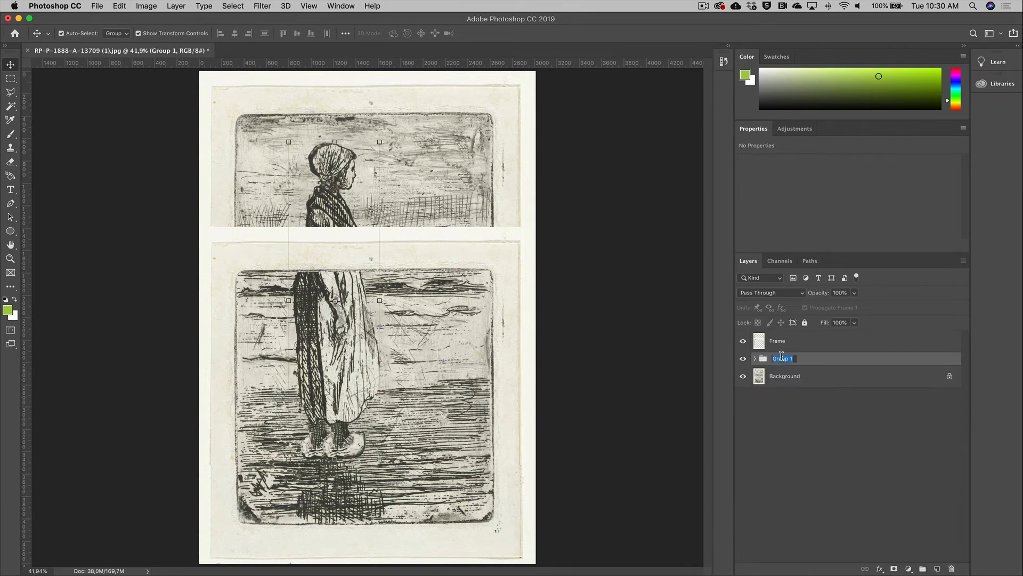
type("Woman")
key("Return")
left_click(755, 359)
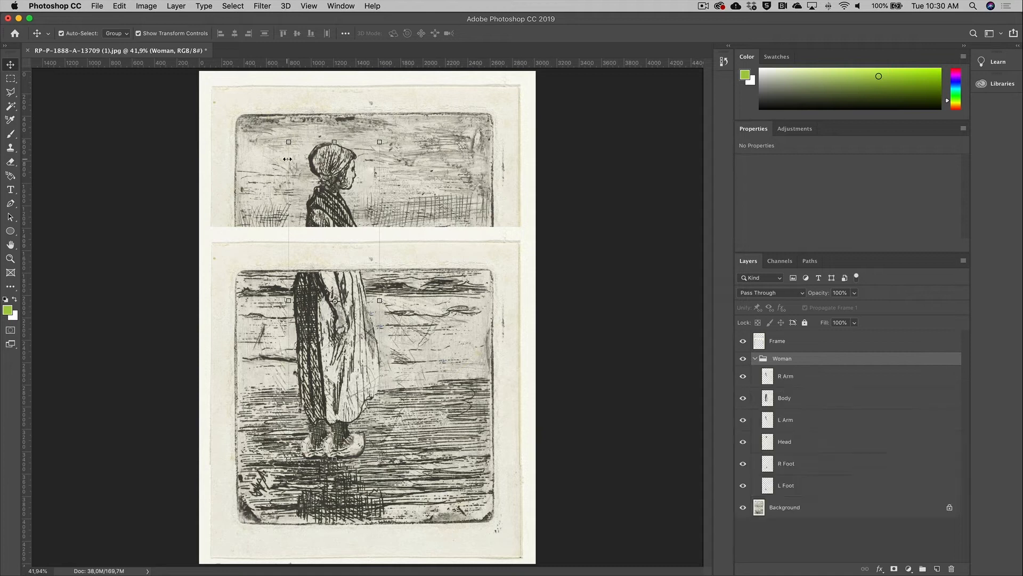
Scale the Woman group to about 70.43% and position it inside the lower square frame opening
left_click(115, 34)
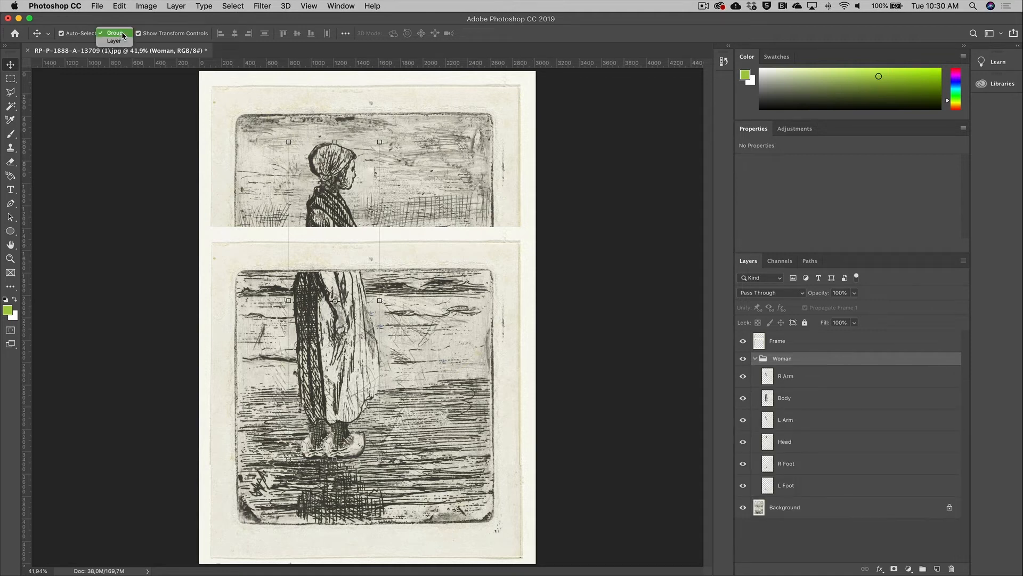
left_click(124, 34)
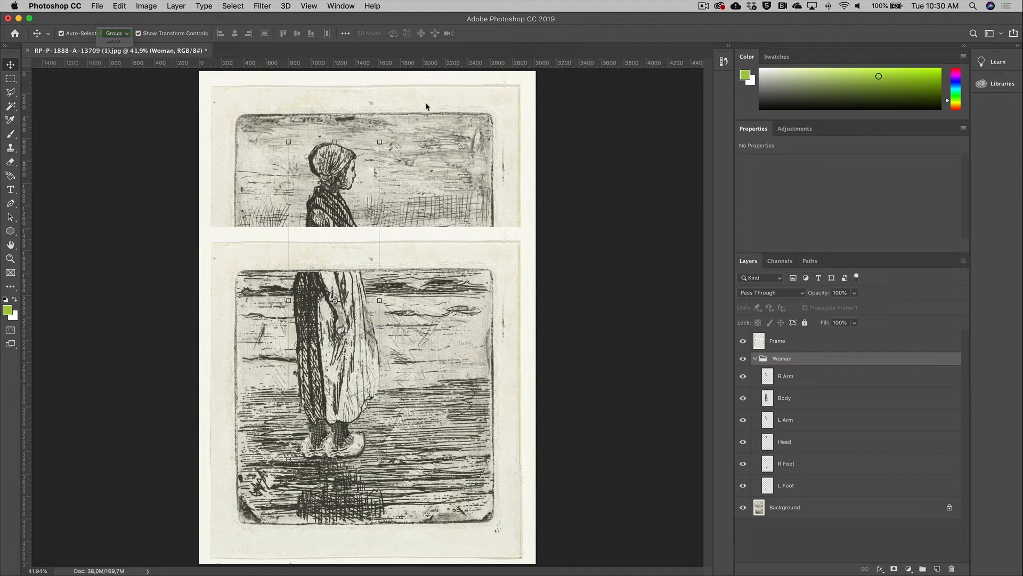
left_click_drag(388, 142, 399, 246)
left_click_drag(327, 306, 361, 350)
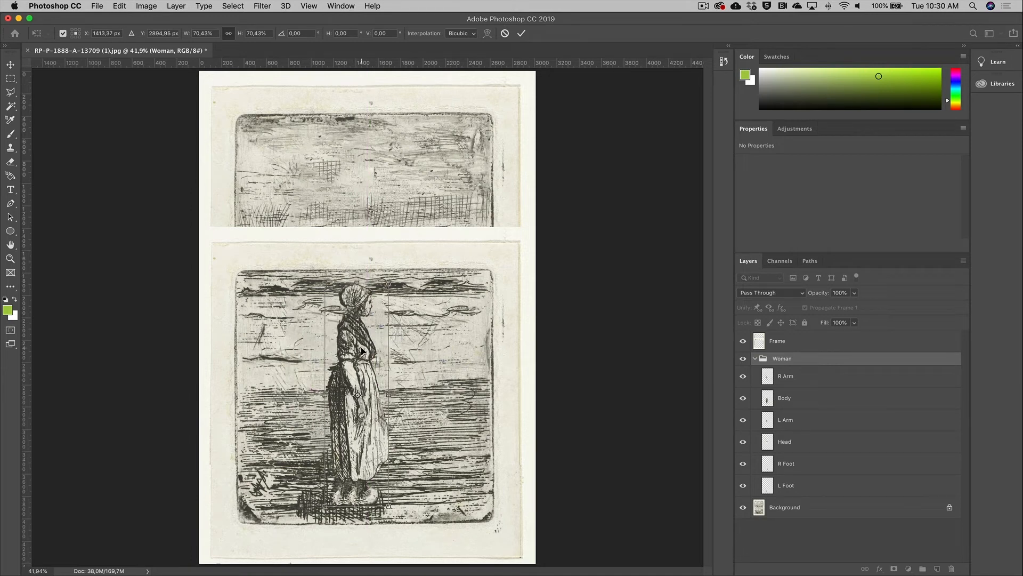
key("Return")
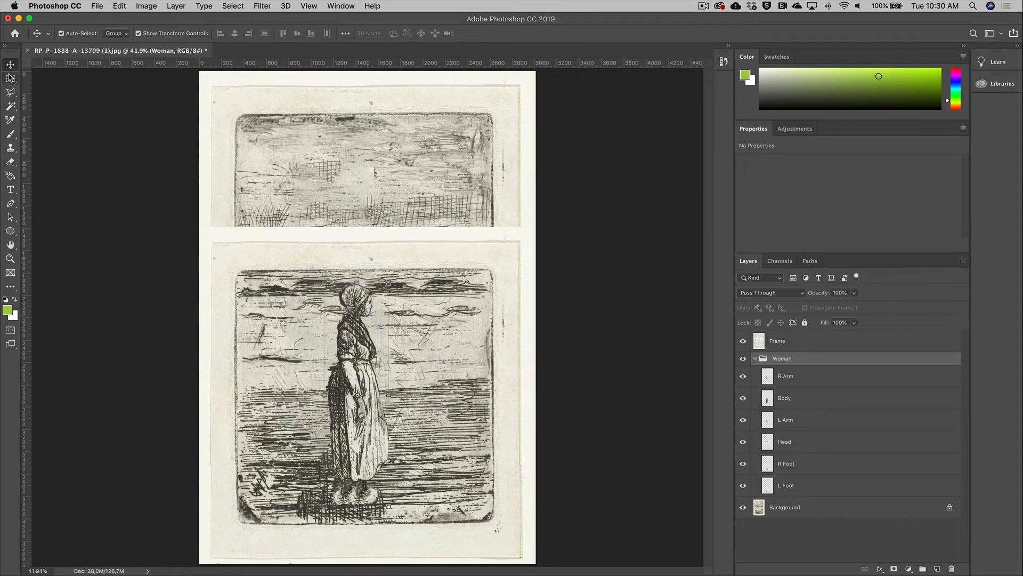
Replace the Background layer with a new layer beneath the Woman group holding only its lower picture area, about 2216 x 2578 px
left_click(743, 341)
left_click(791, 506)
key("m")
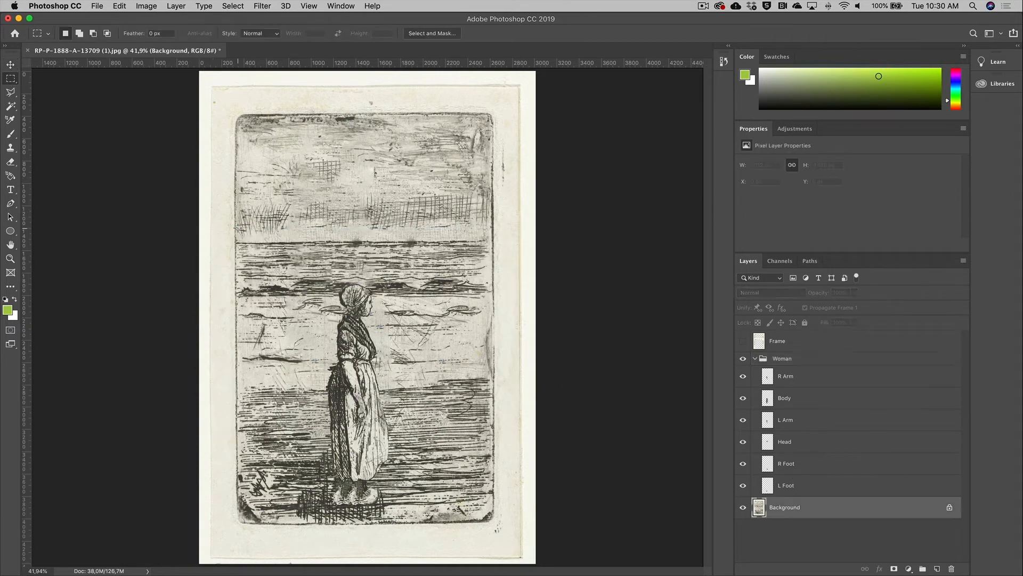
left_click_drag(240, 227, 489, 515)
left_click_drag(886, 516, 951, 568)
left_click(937, 569)
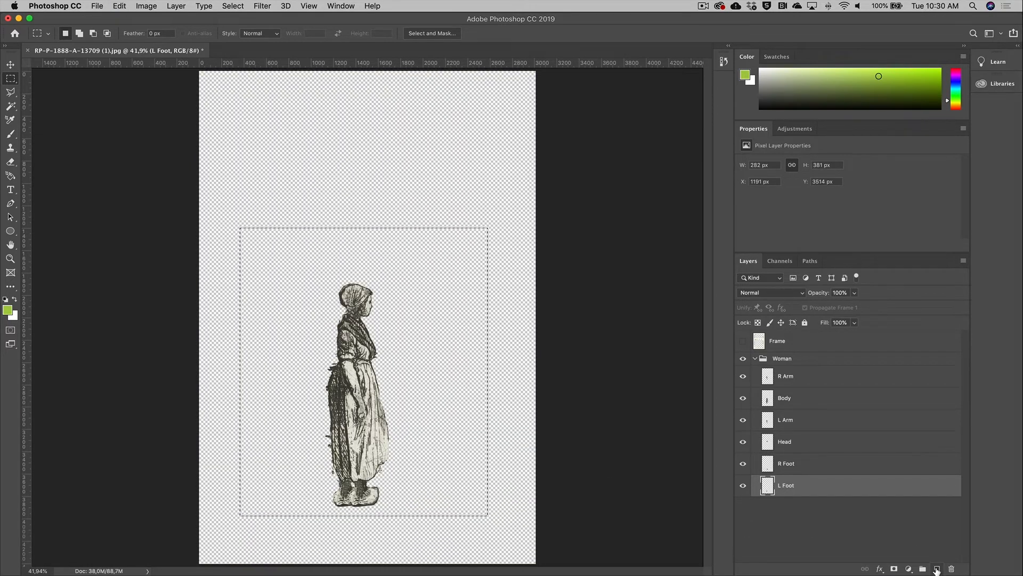
left_click_drag(835, 491, 838, 522)
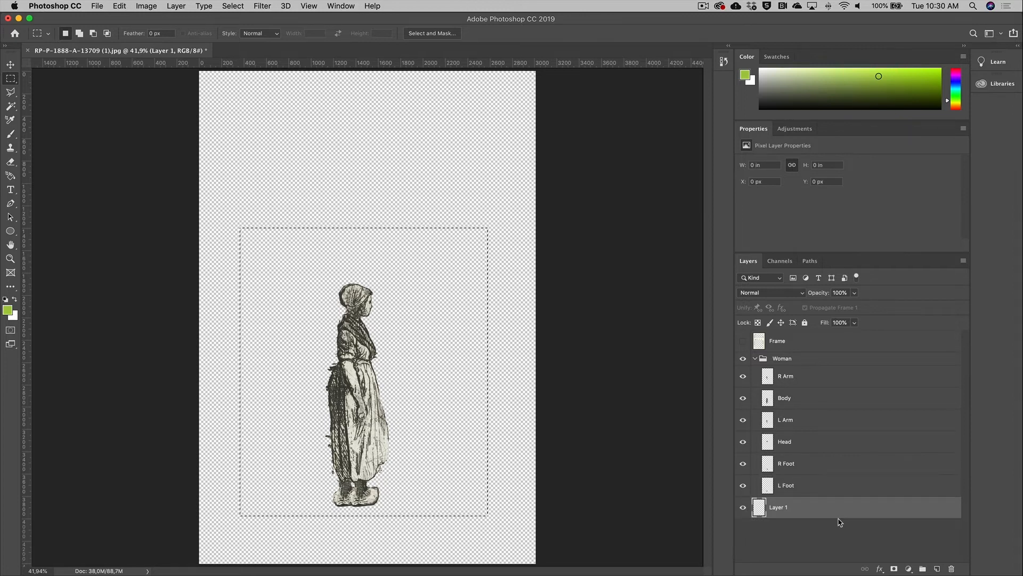
key("alt+BackSpace")
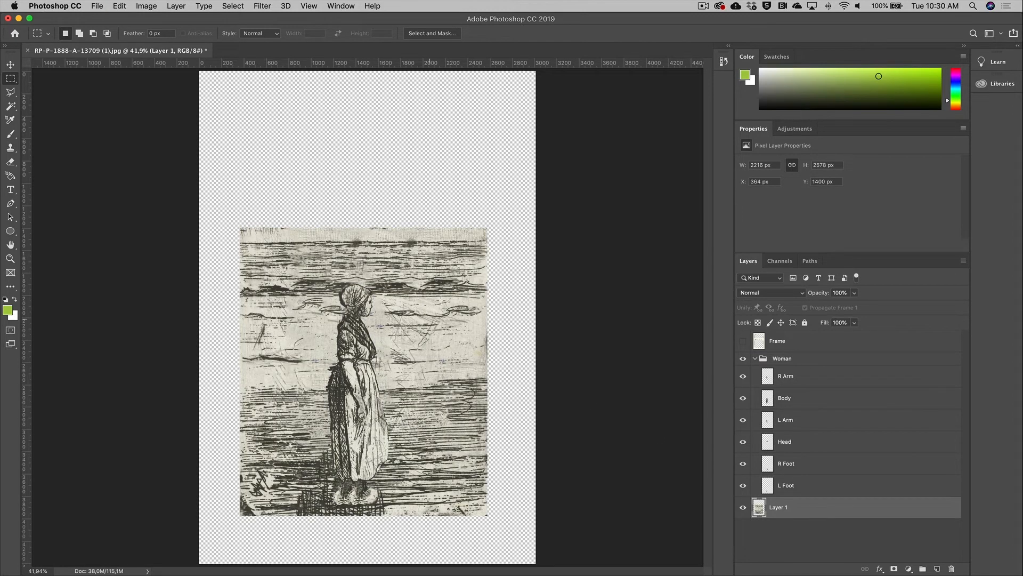
left_click(744, 342)
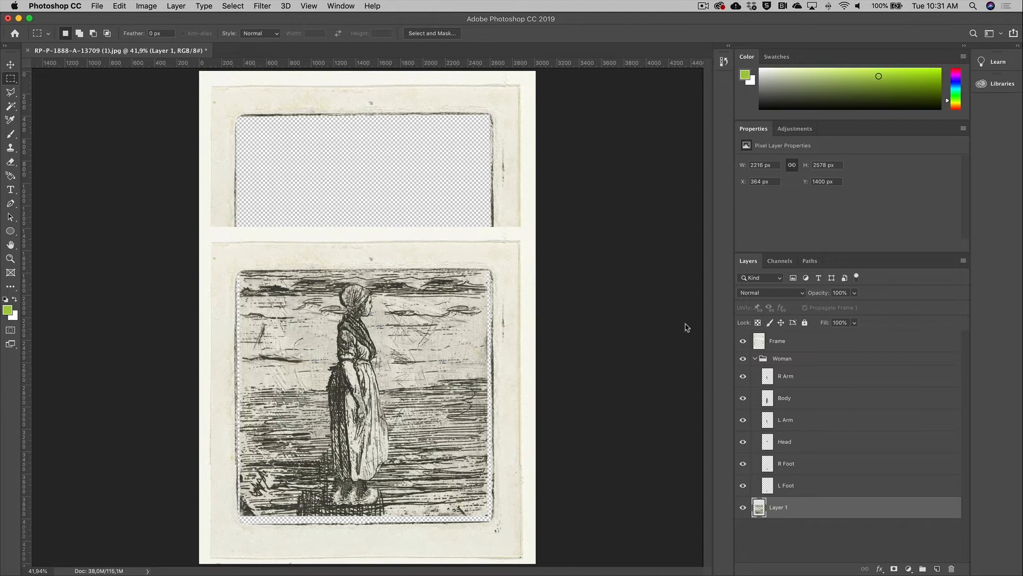
Crop the canvas to a 1:1 square enclosing the lower paper frame
left_click(10, 66)
key("c")
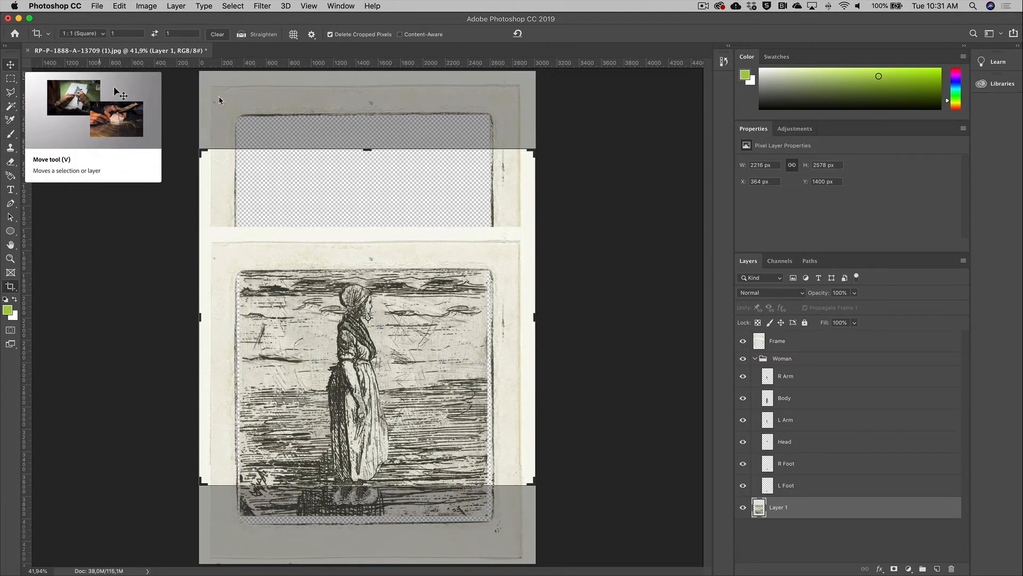
left_click(365, 148)
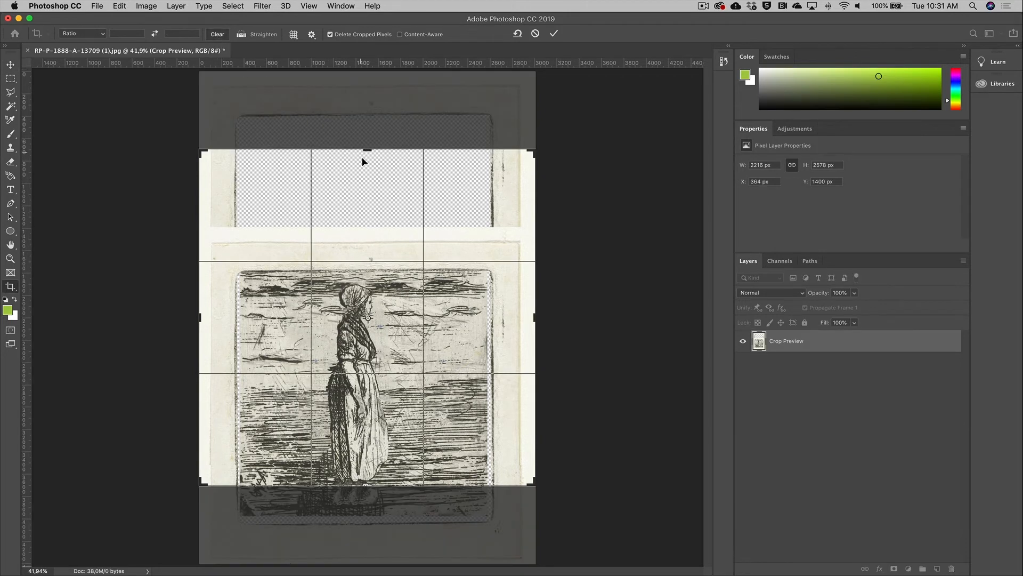
left_click_drag(366, 150, 367, 190)
left_click_drag(370, 448, 374, 488)
key("Return")
Enlarge the seascape layer to about 3016 x 3508 px and position it to fill the whole frame opening
left_click(10, 65)
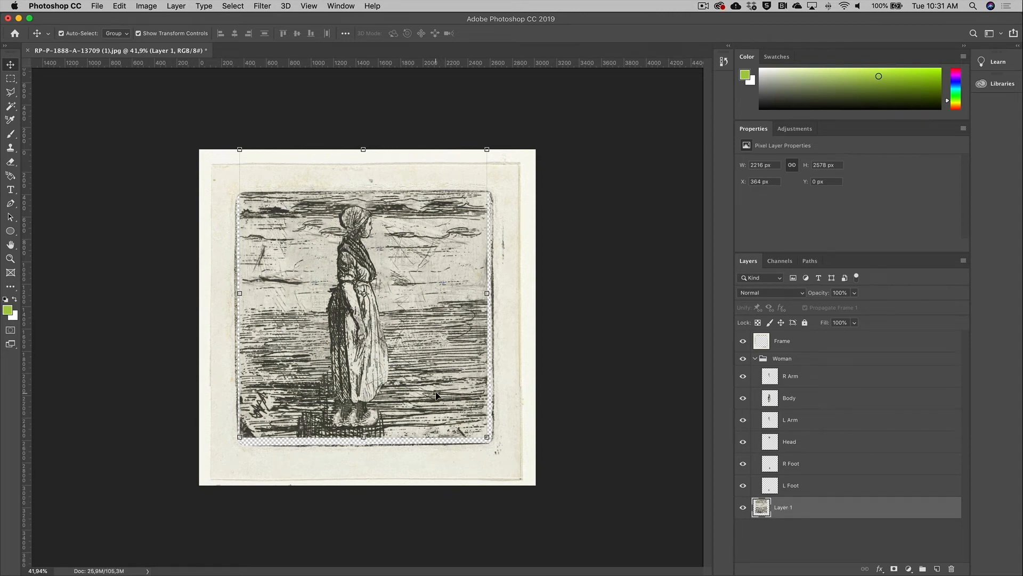
left_click_drag(239, 434, 214, 445)
left_click_drag(262, 355, 253, 371)
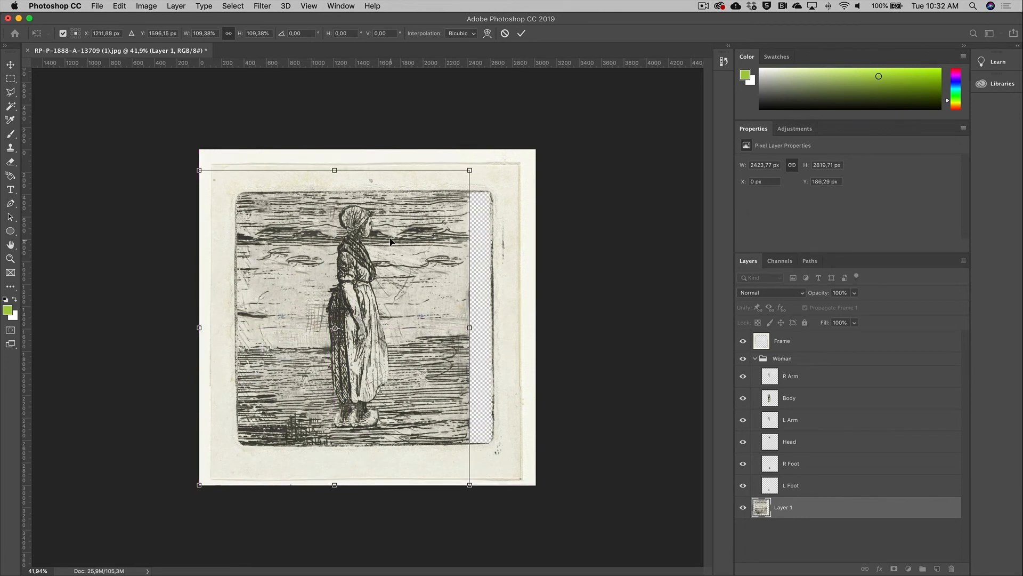
left_click_drag(474, 169, 571, 125)
key("Return")
Copy the canvas area of the seascape layer and paste it into a new 3012 x 3006 px document
key("super+a")
key("super+c")
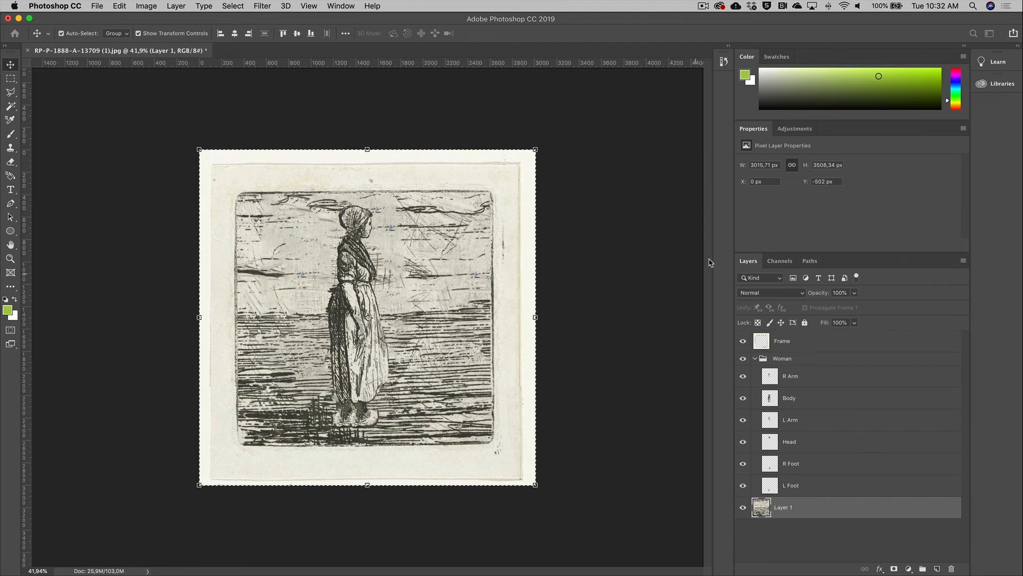
key("super+n")
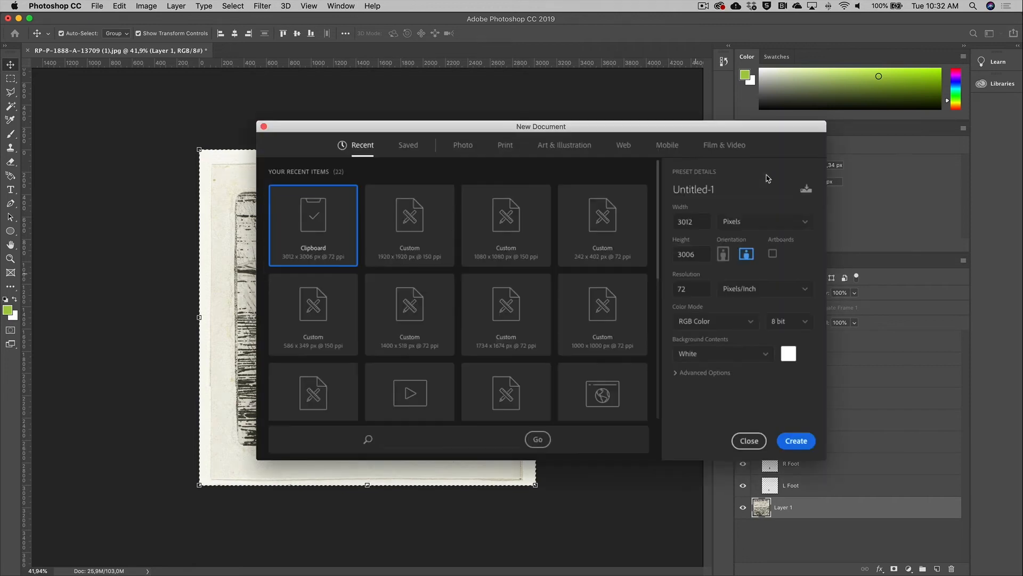
left_click(799, 442)
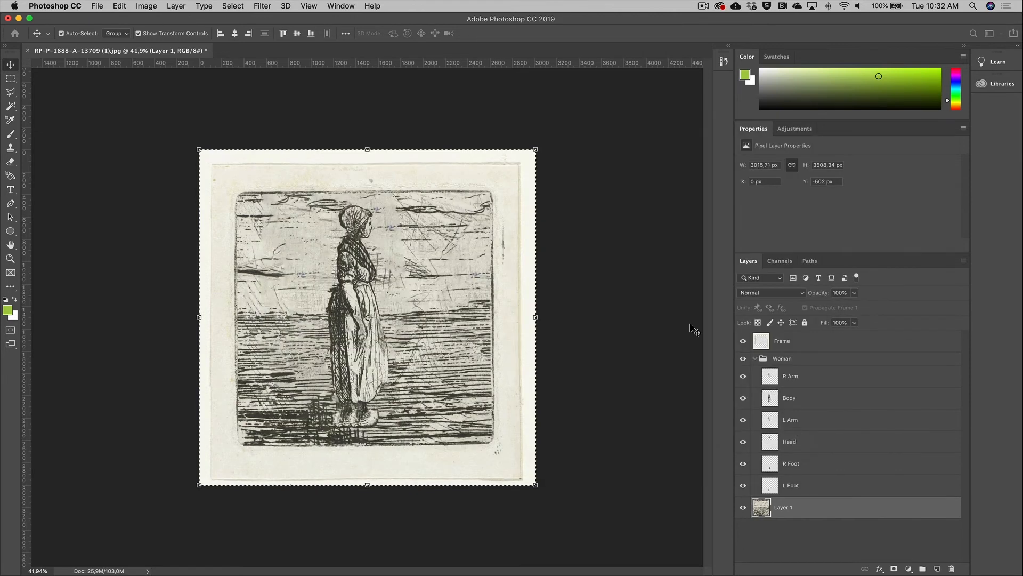
key("super+v")
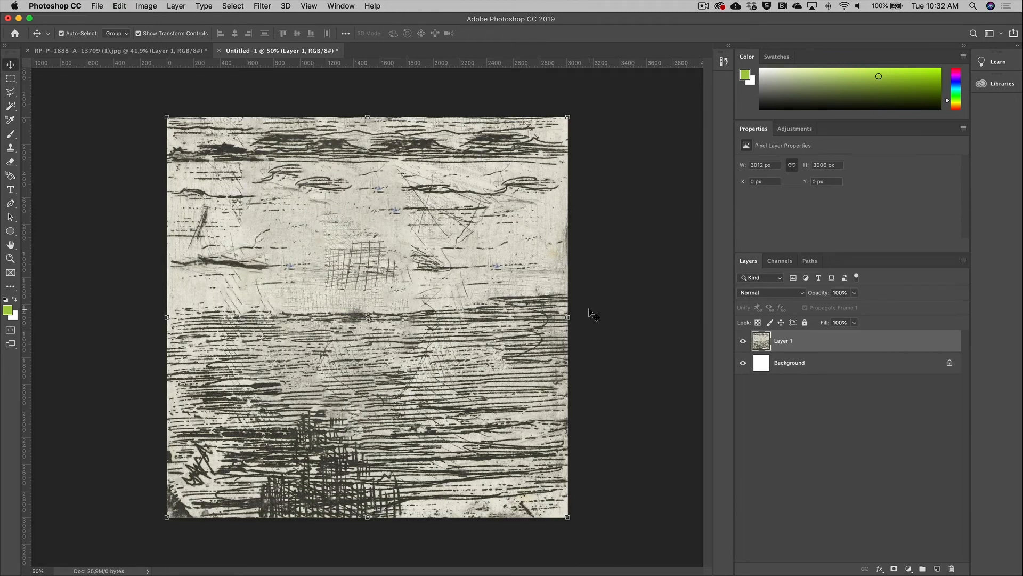
Triple the canvas width of the new document to 9036 px
left_click(147, 6)
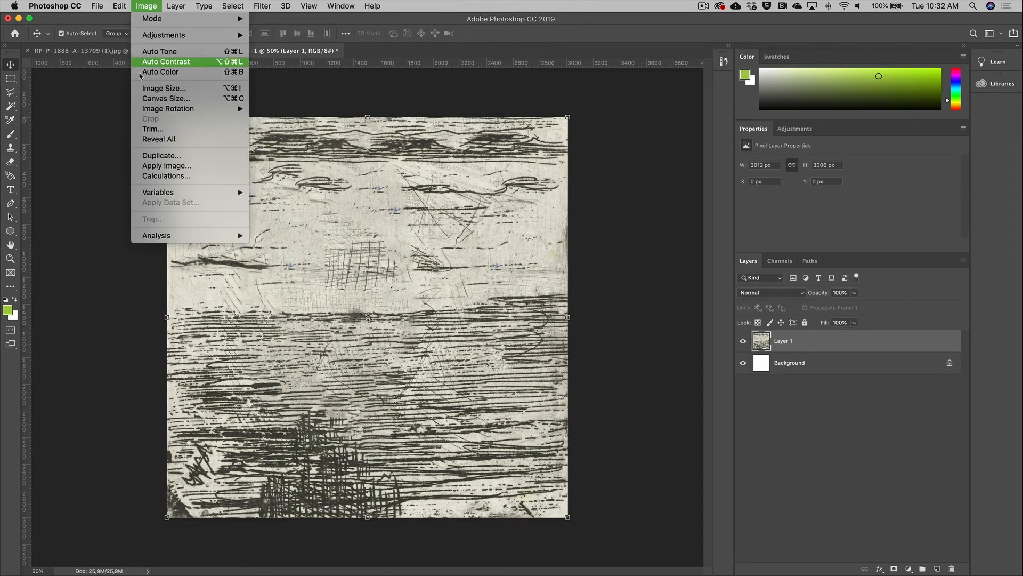
left_click(164, 99)
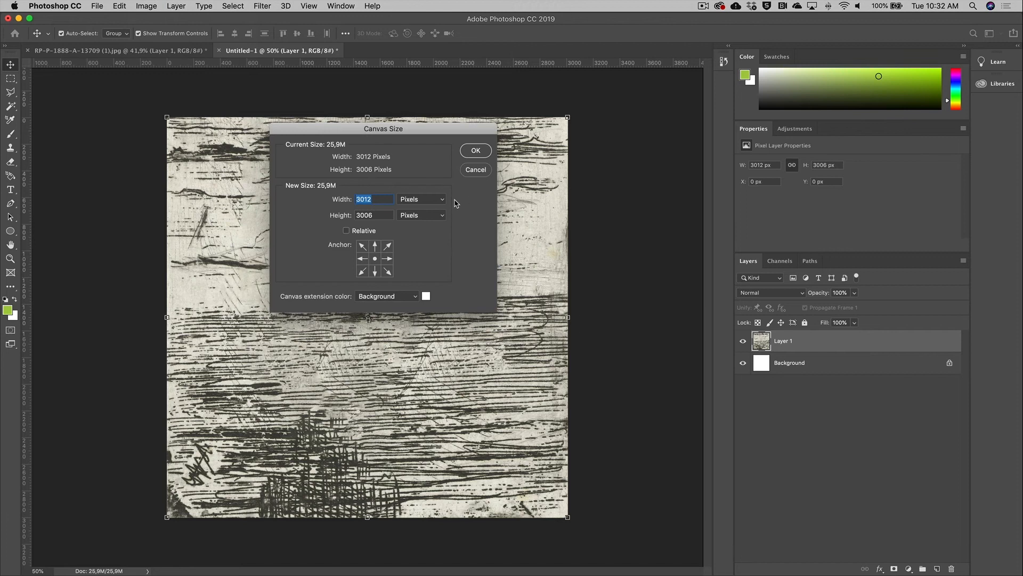
left_click(378, 199)
type("*3")
left_click(483, 152)
Duplicate the seascape layer twice, tile the three copies edge to edge across the canvas, and merge them
left_click_drag(361, 256, 385, 281)
left_click_drag(322, 273, 540, 283)
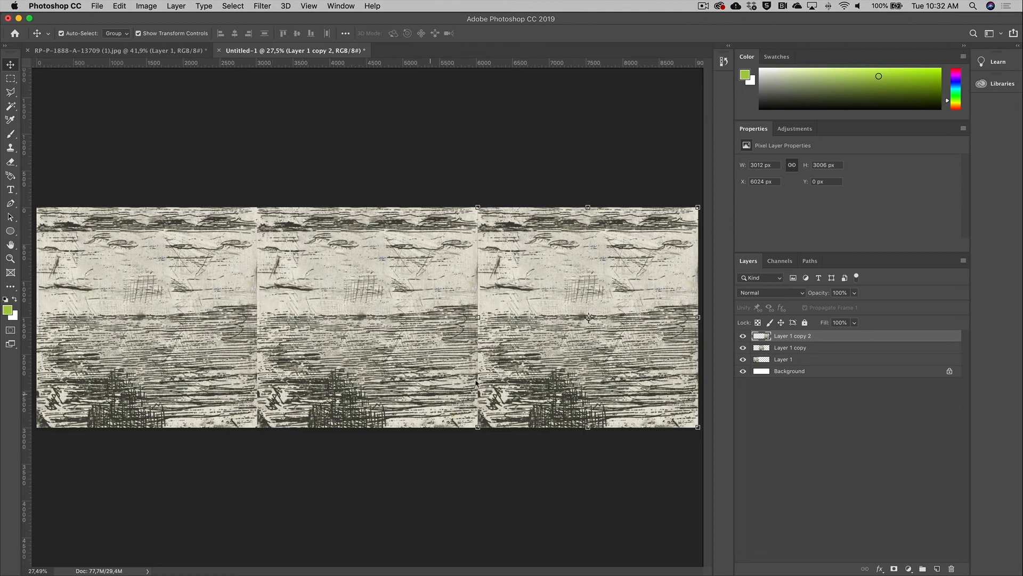
left_click(827, 363, "shift")
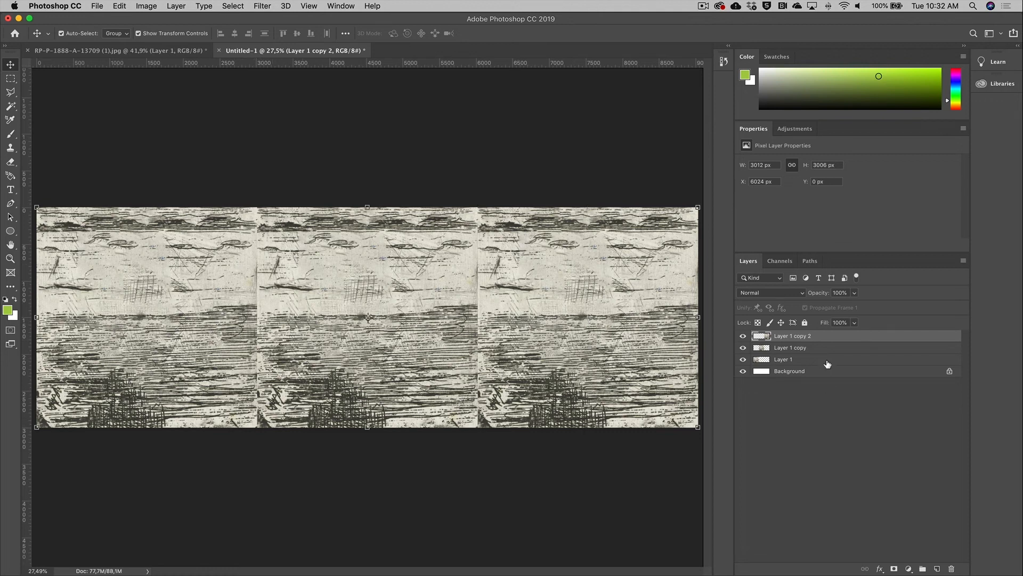
left_click(964, 261)
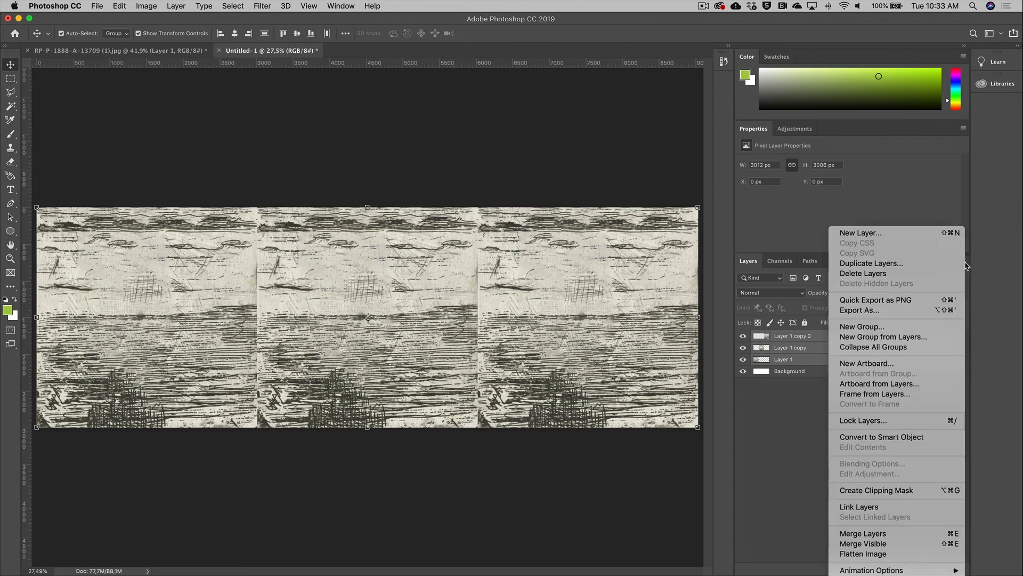
left_click(874, 533)
Select a narrow full-height strip over each of the two tile seams and replace it with a Content-Aware fill at 100% opacity
key("m")
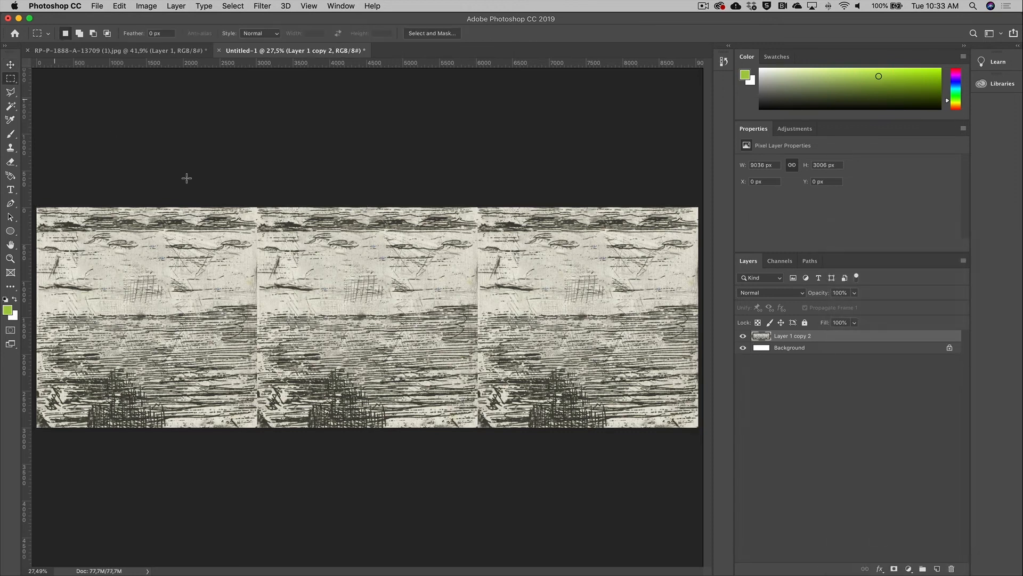
left_click_drag(244, 201, 272, 437)
key("shift+BackSpace")
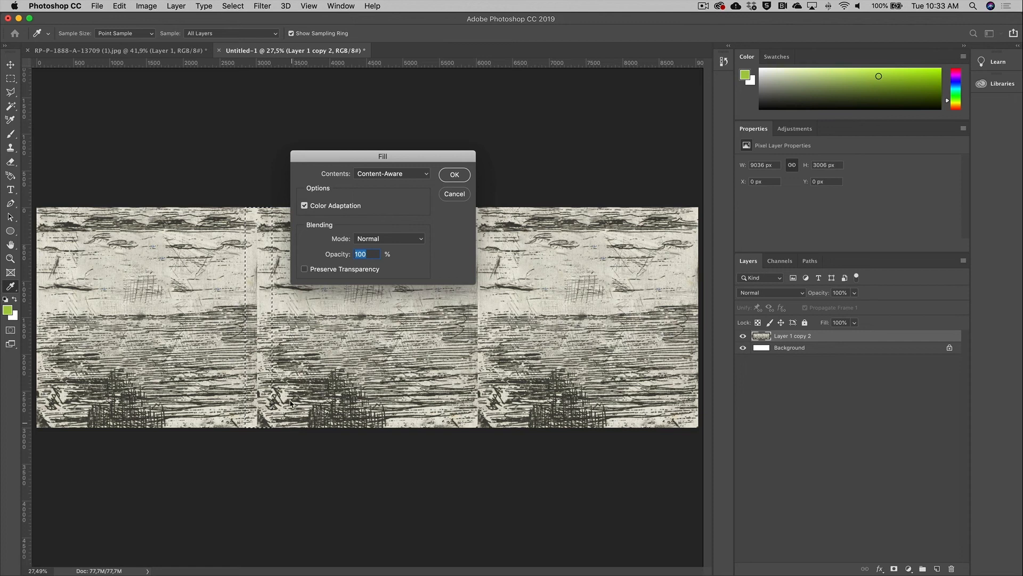
left_click(466, 179)
key("m")
left_click_drag(464, 199, 489, 445)
key("shift+BackSpace")
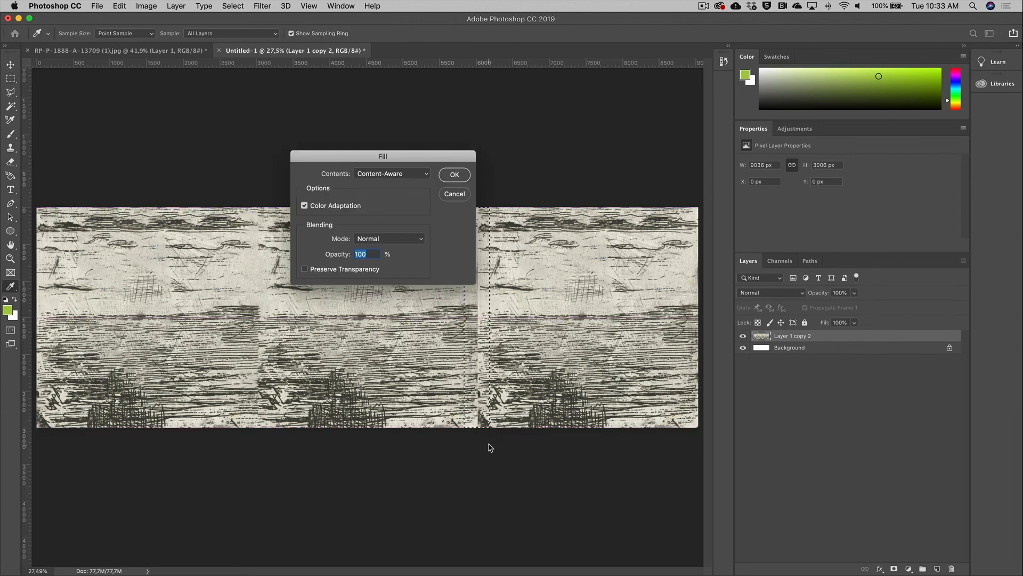
key("Return")
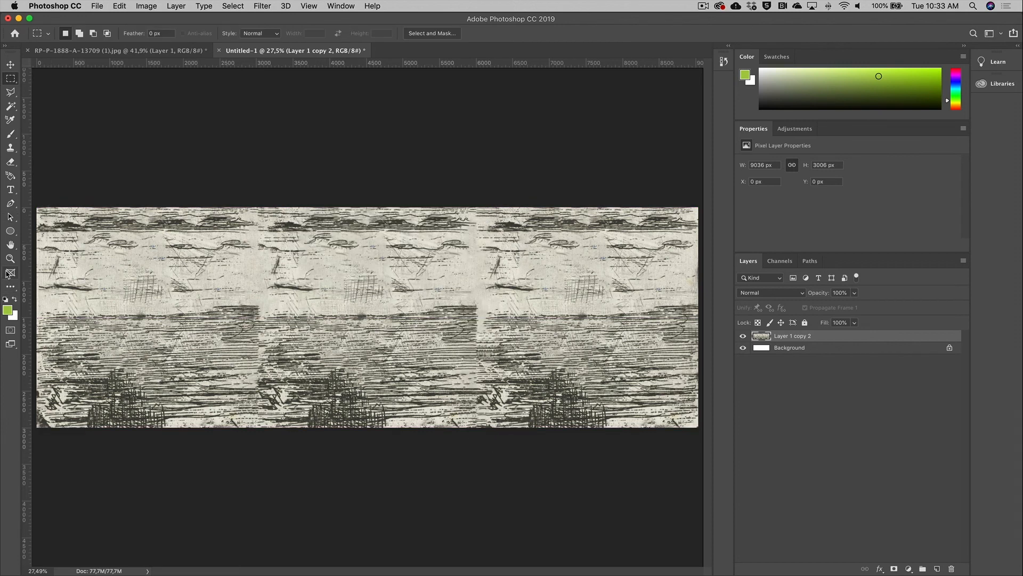
Blend the two remaining visible tile seams near the horizon and top edge with the Content-Aware Spot Healing Brush at size 500
left_click(10, 288)
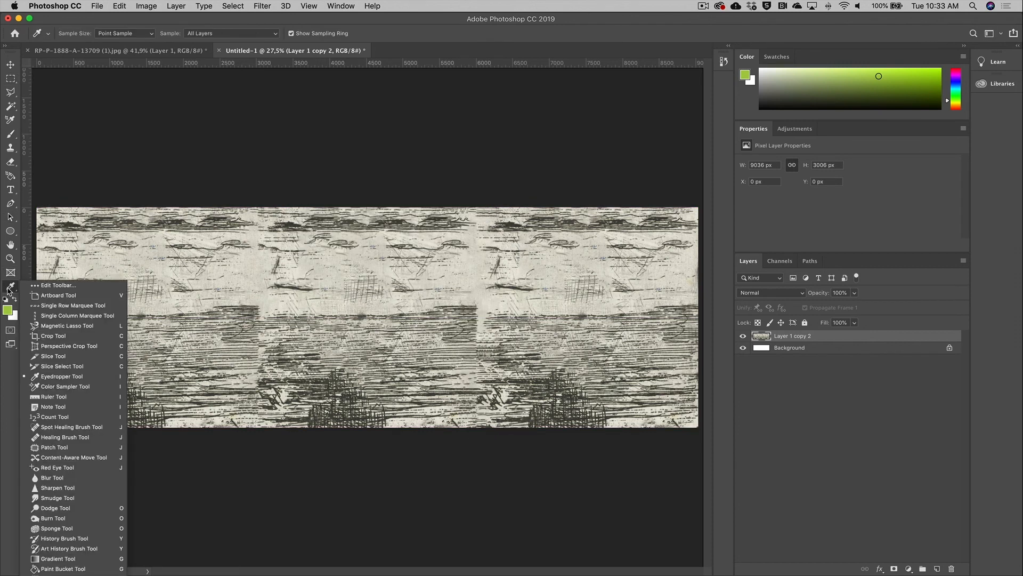
left_click(95, 429)
left_click(261, 315)
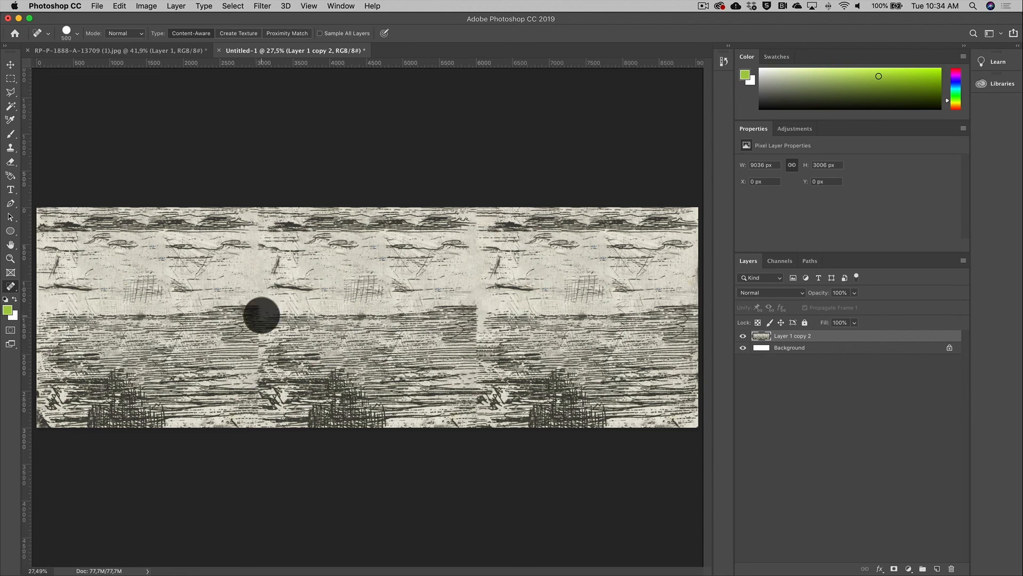
left_click(253, 340)
left_click(483, 319)
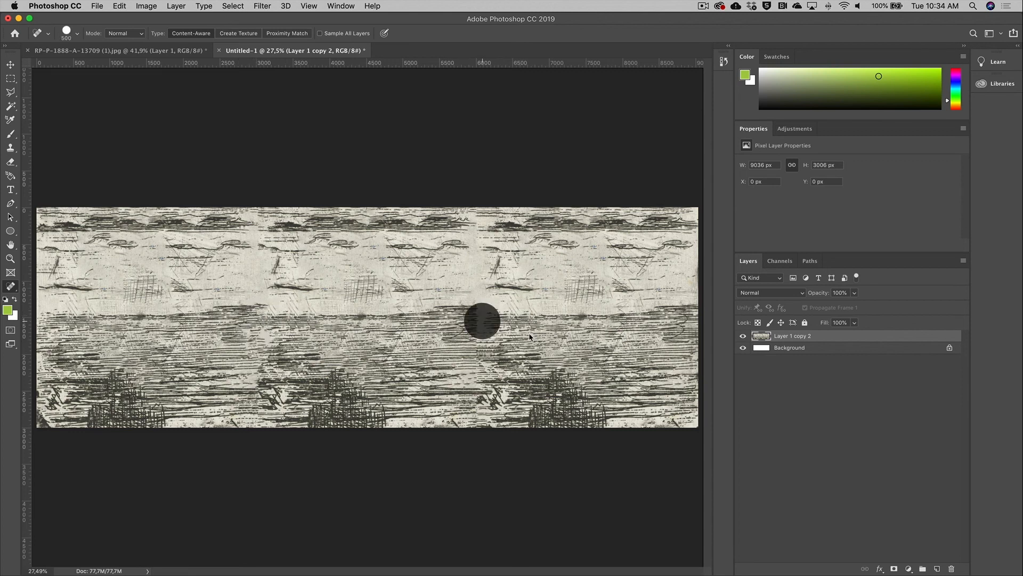
left_click(472, 218)
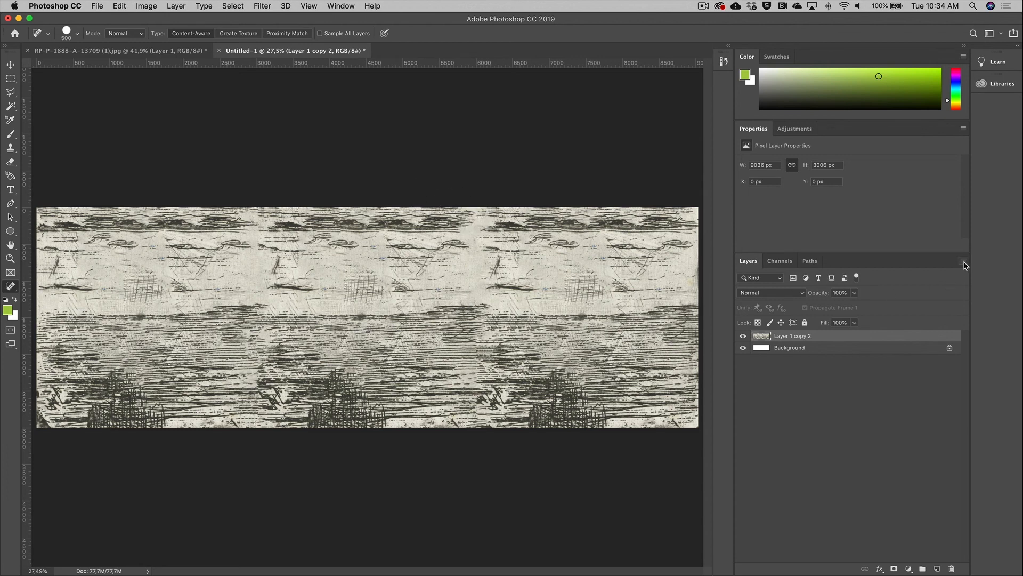
Flatten the seascape image and save it in Photoshop format as background.psd in the Demo folder
left_click(964, 261)
left_click(927, 553)
key("super+s")
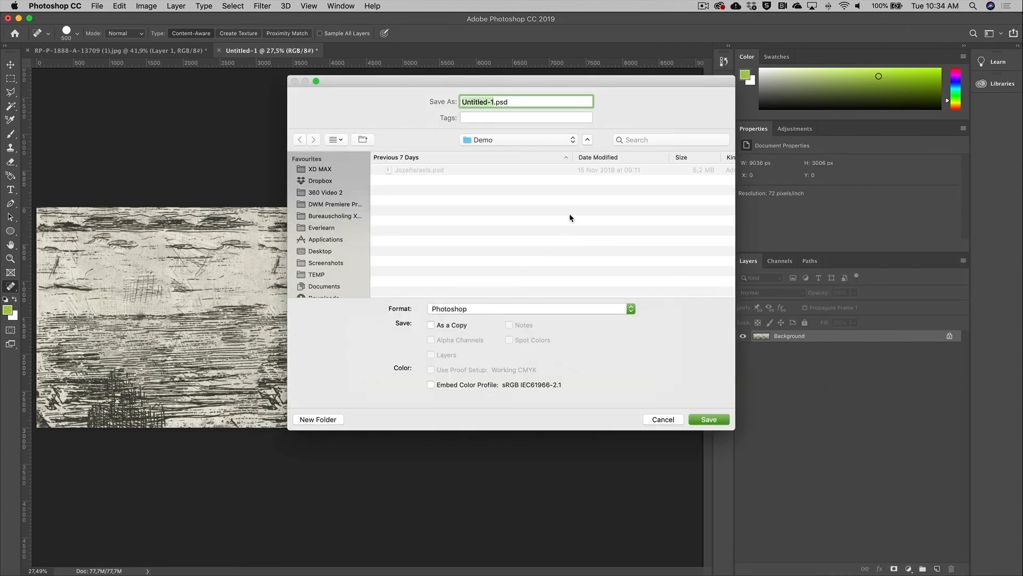
type("background")
key("Return")
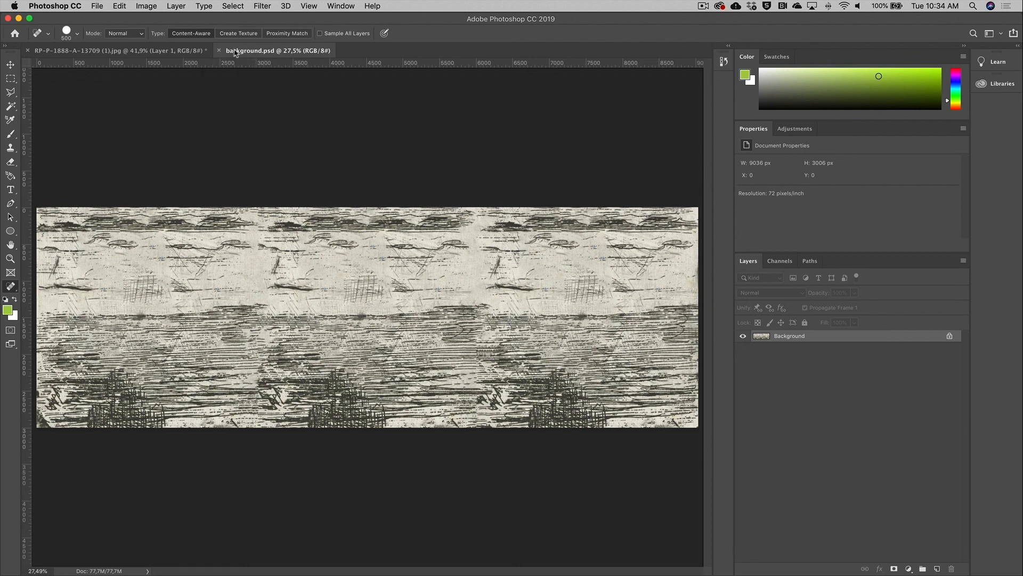
Switch to the layered woman document and save it with its layers in Photoshop format as woman.psd in the Demo folder
left_click(163, 51)
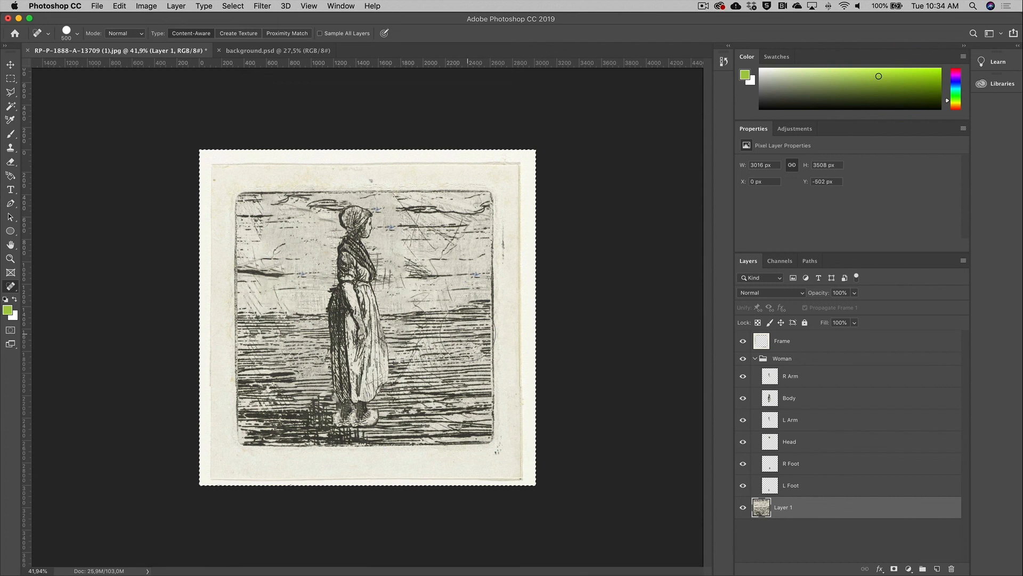
left_click(744, 509)
left_click(745, 509)
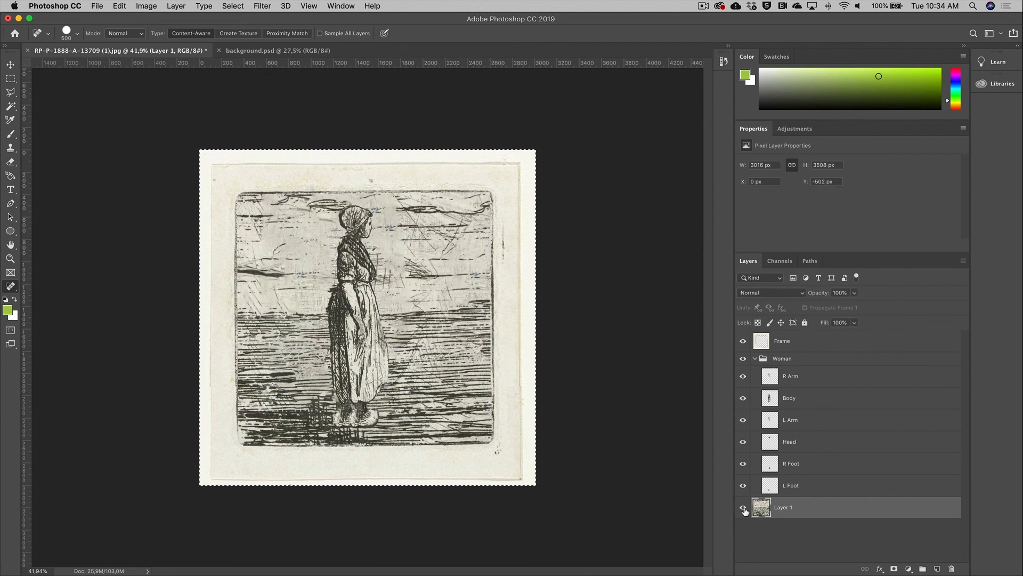
key("super+shift+s")
left_click(502, 311)
left_click(502, 311)
type("woman.psd")
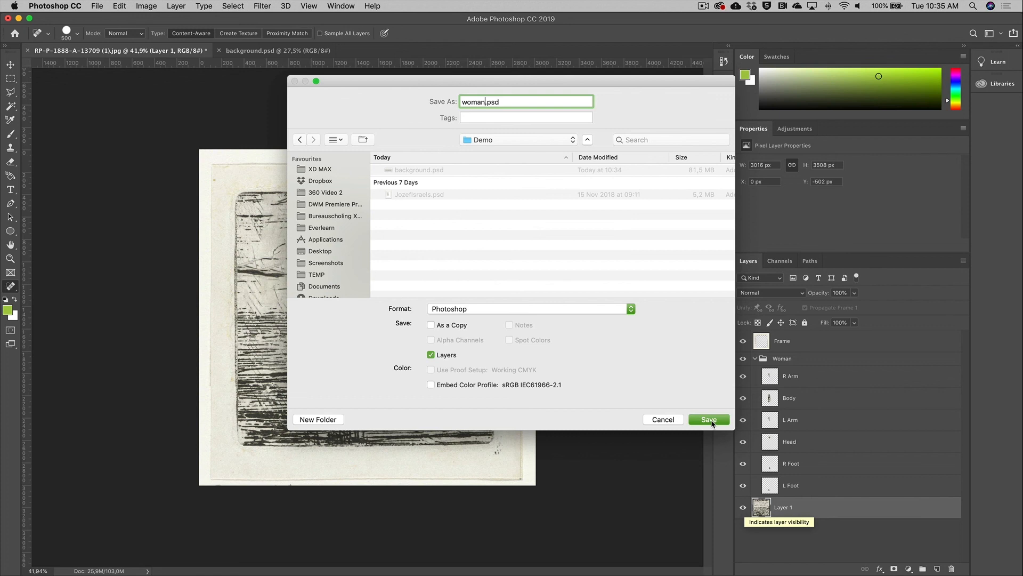
left_click(712, 422)
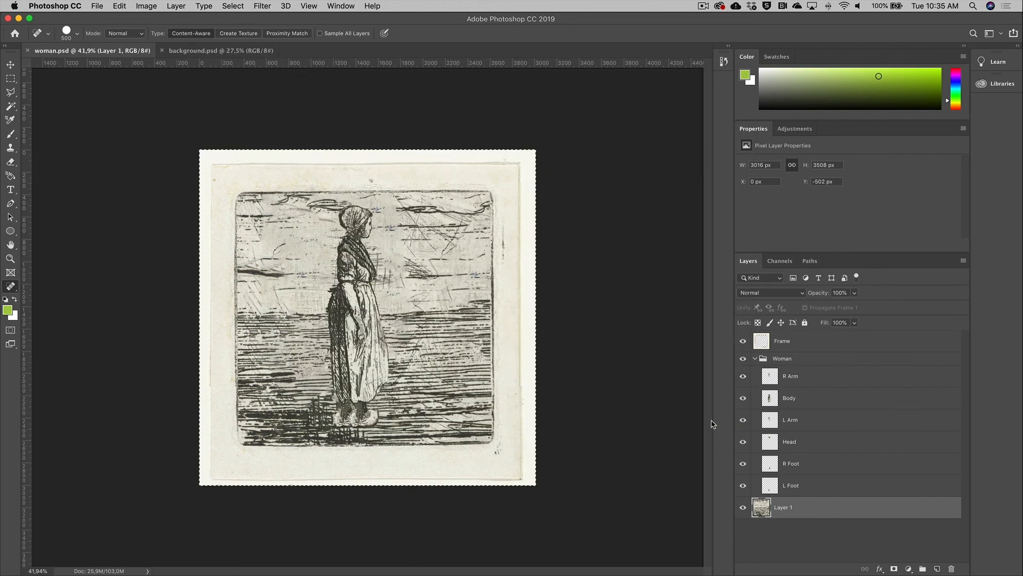